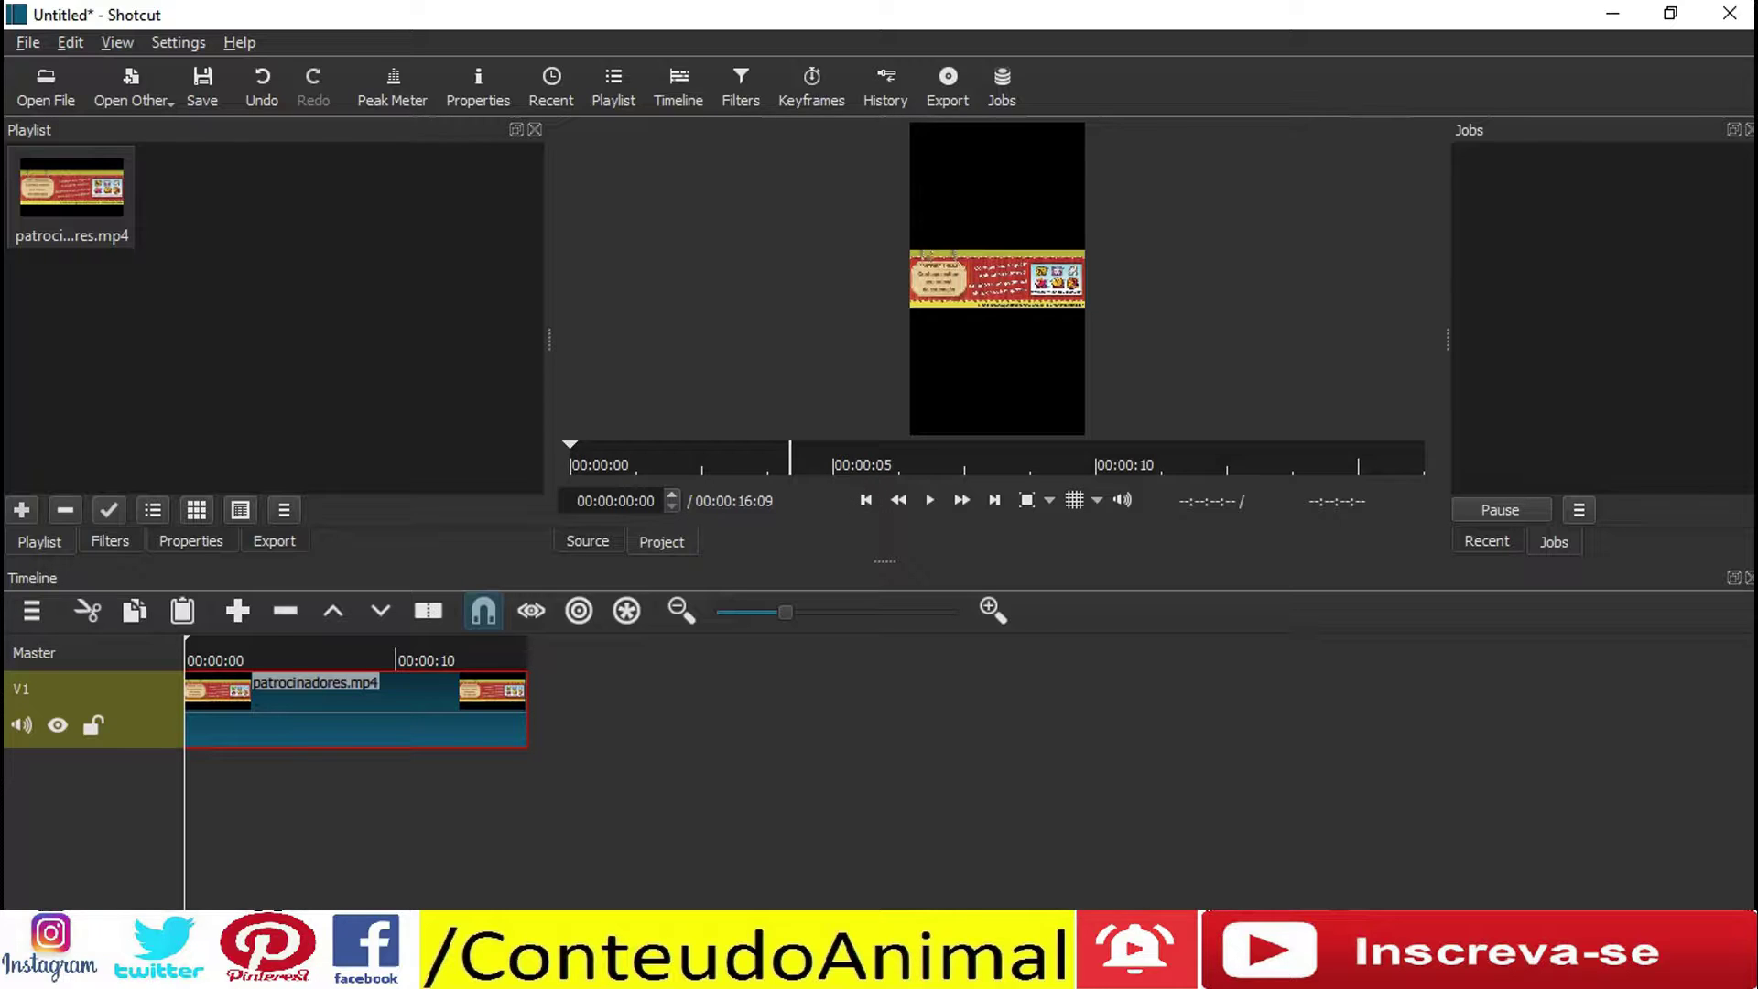
- Set the speed of the patrocinadores.mp4 clip to 2x and play the timeline from the start
{"action": "left_click", "coordinate": [790, 457]}
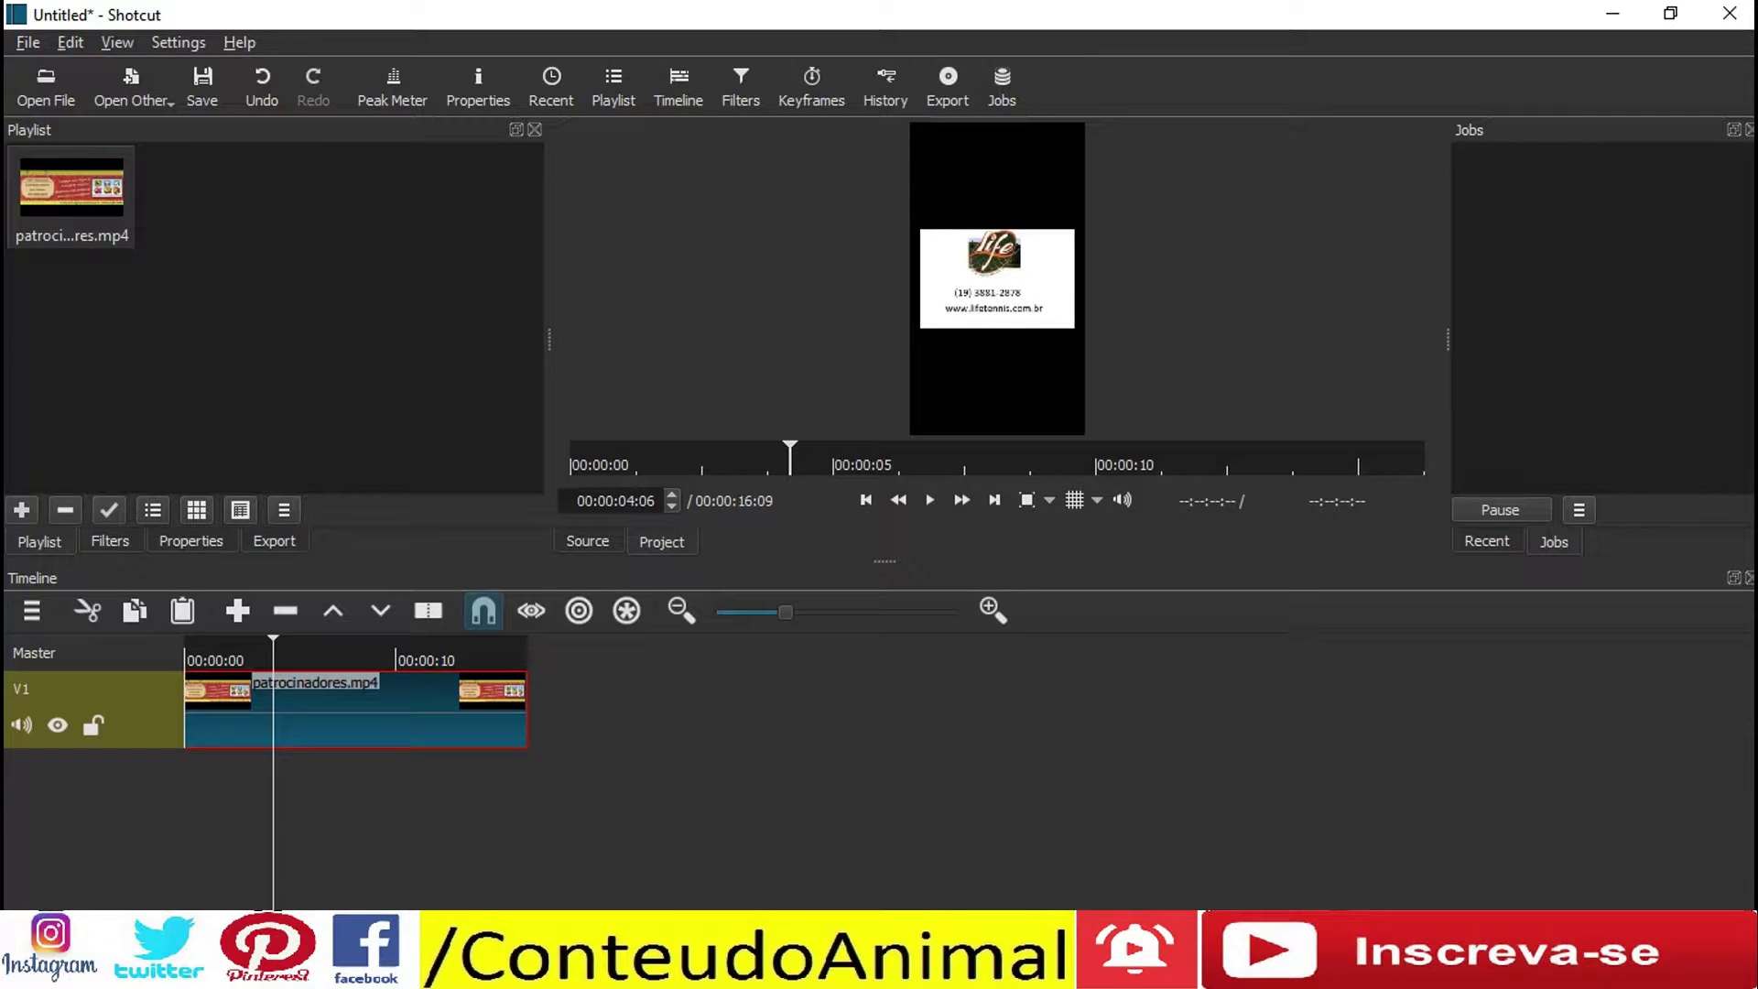
{"action": "key", "text": "Home"}
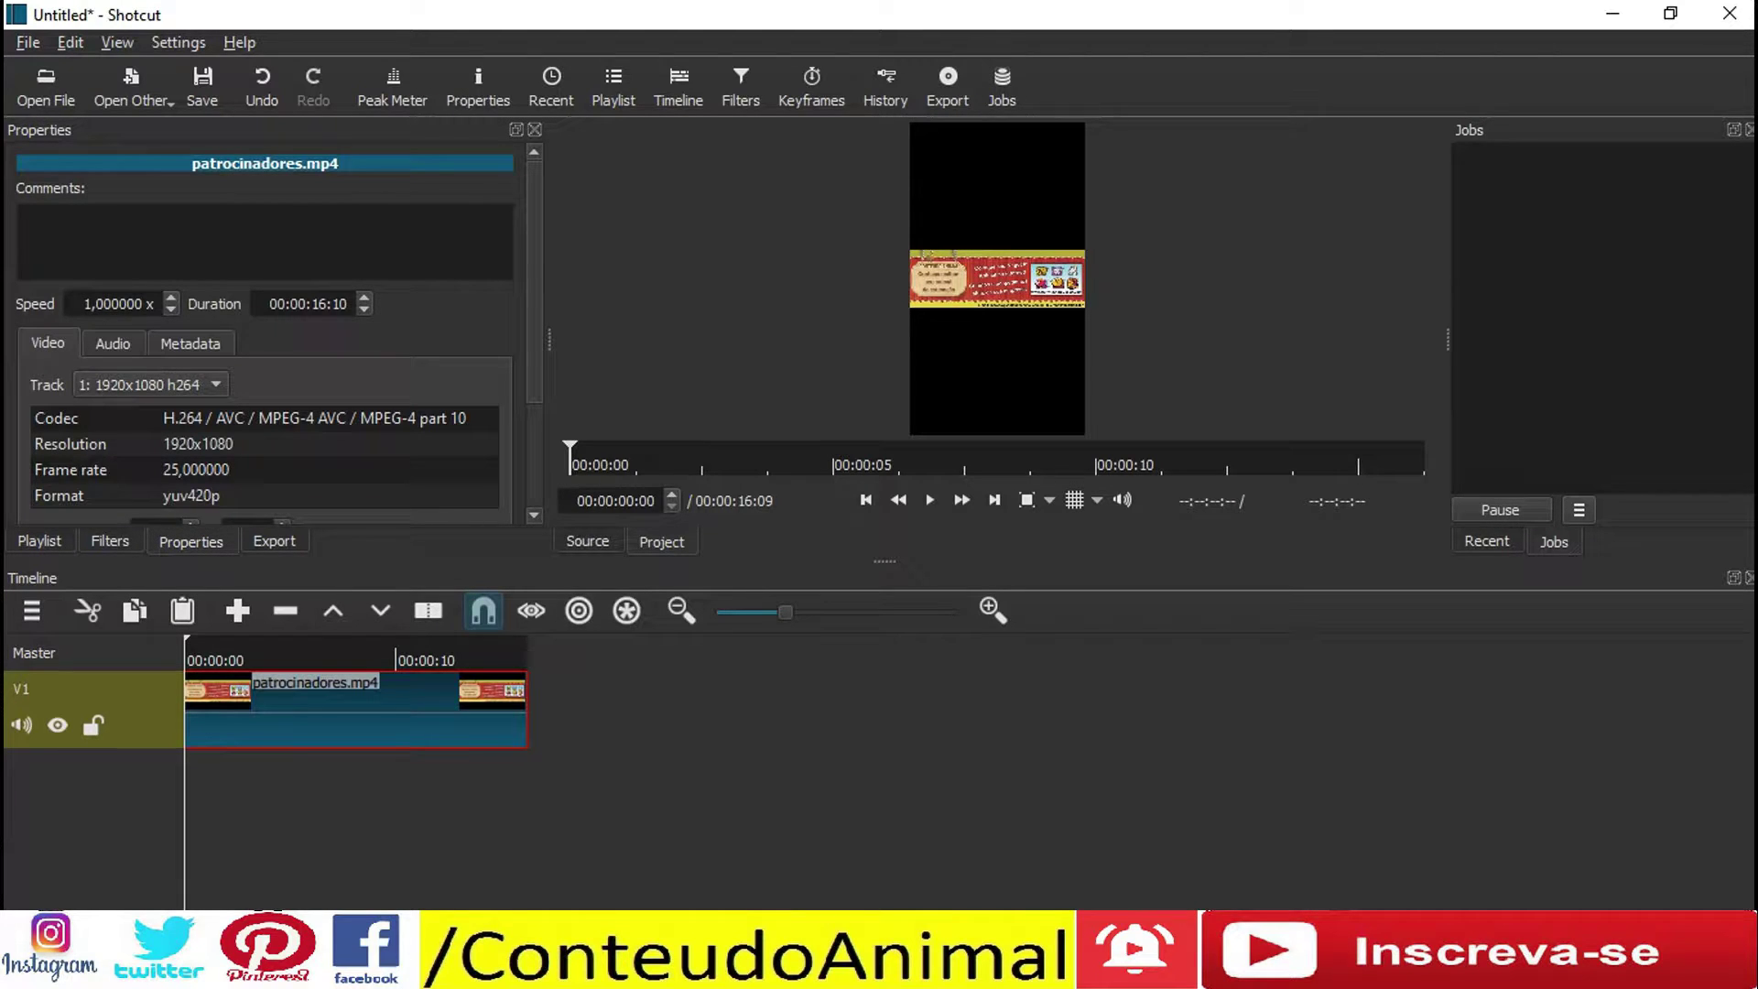
{"action": "left_click", "coordinate": [84, 304]}
{"action": "key", "text": "Return"}
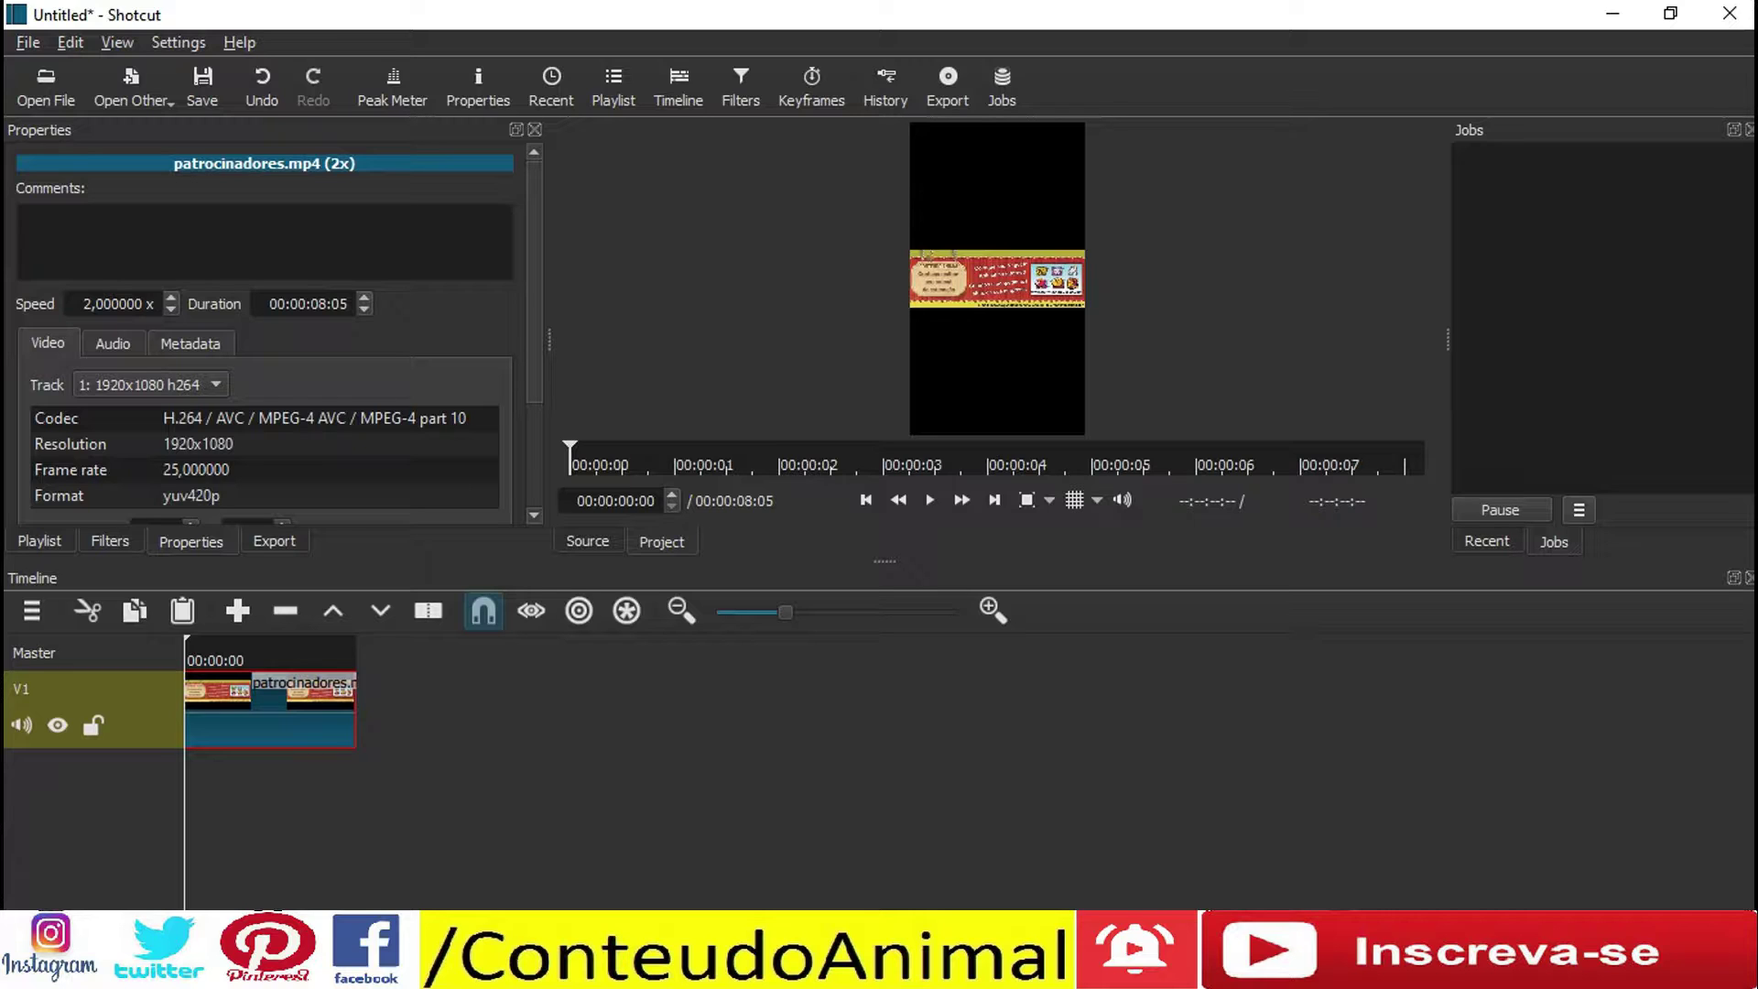
{"action": "left_click", "coordinate": [930, 500]}
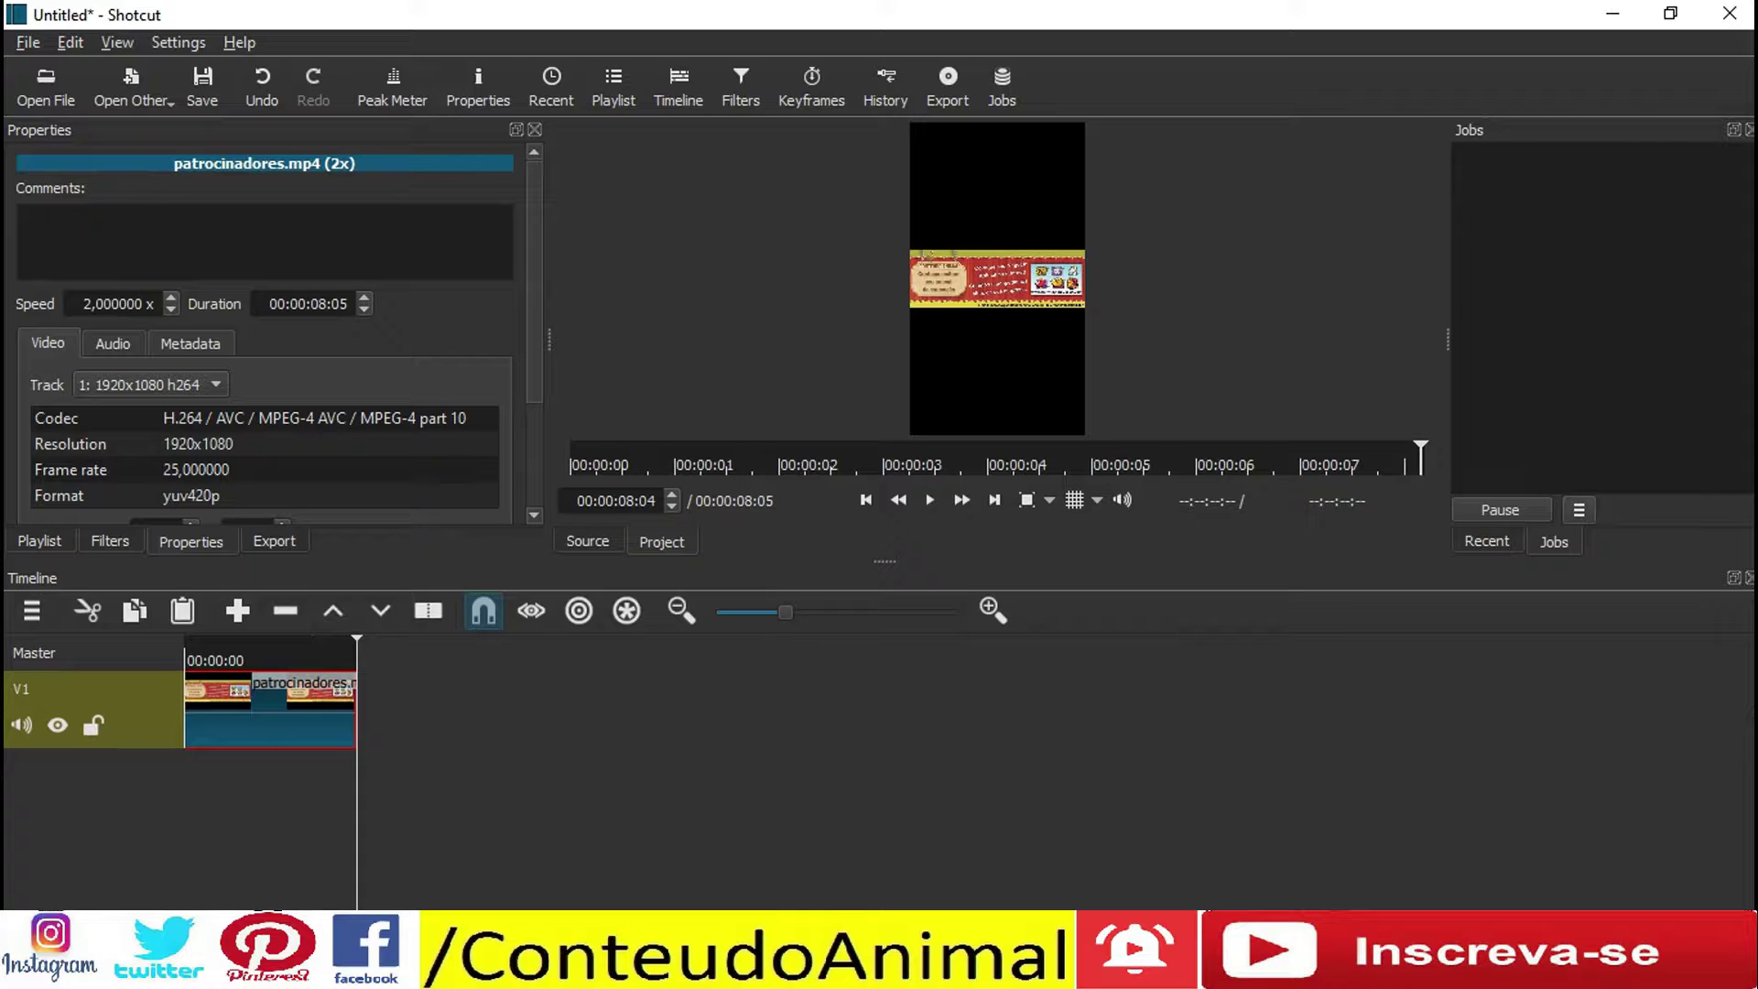
- Slow the patrocinadores.mp4 clip down to 0.5x speed and play the timeline from the start
{"action": "key", "text": "shift+Right"}
{"action": "type", "text": "0"}
{"action": "key", "text": "Right"}
{"action": "key", "text": "shift+Right"}
{"action": "type", "text": "5"}
{"action": "key", "text": "Return"}
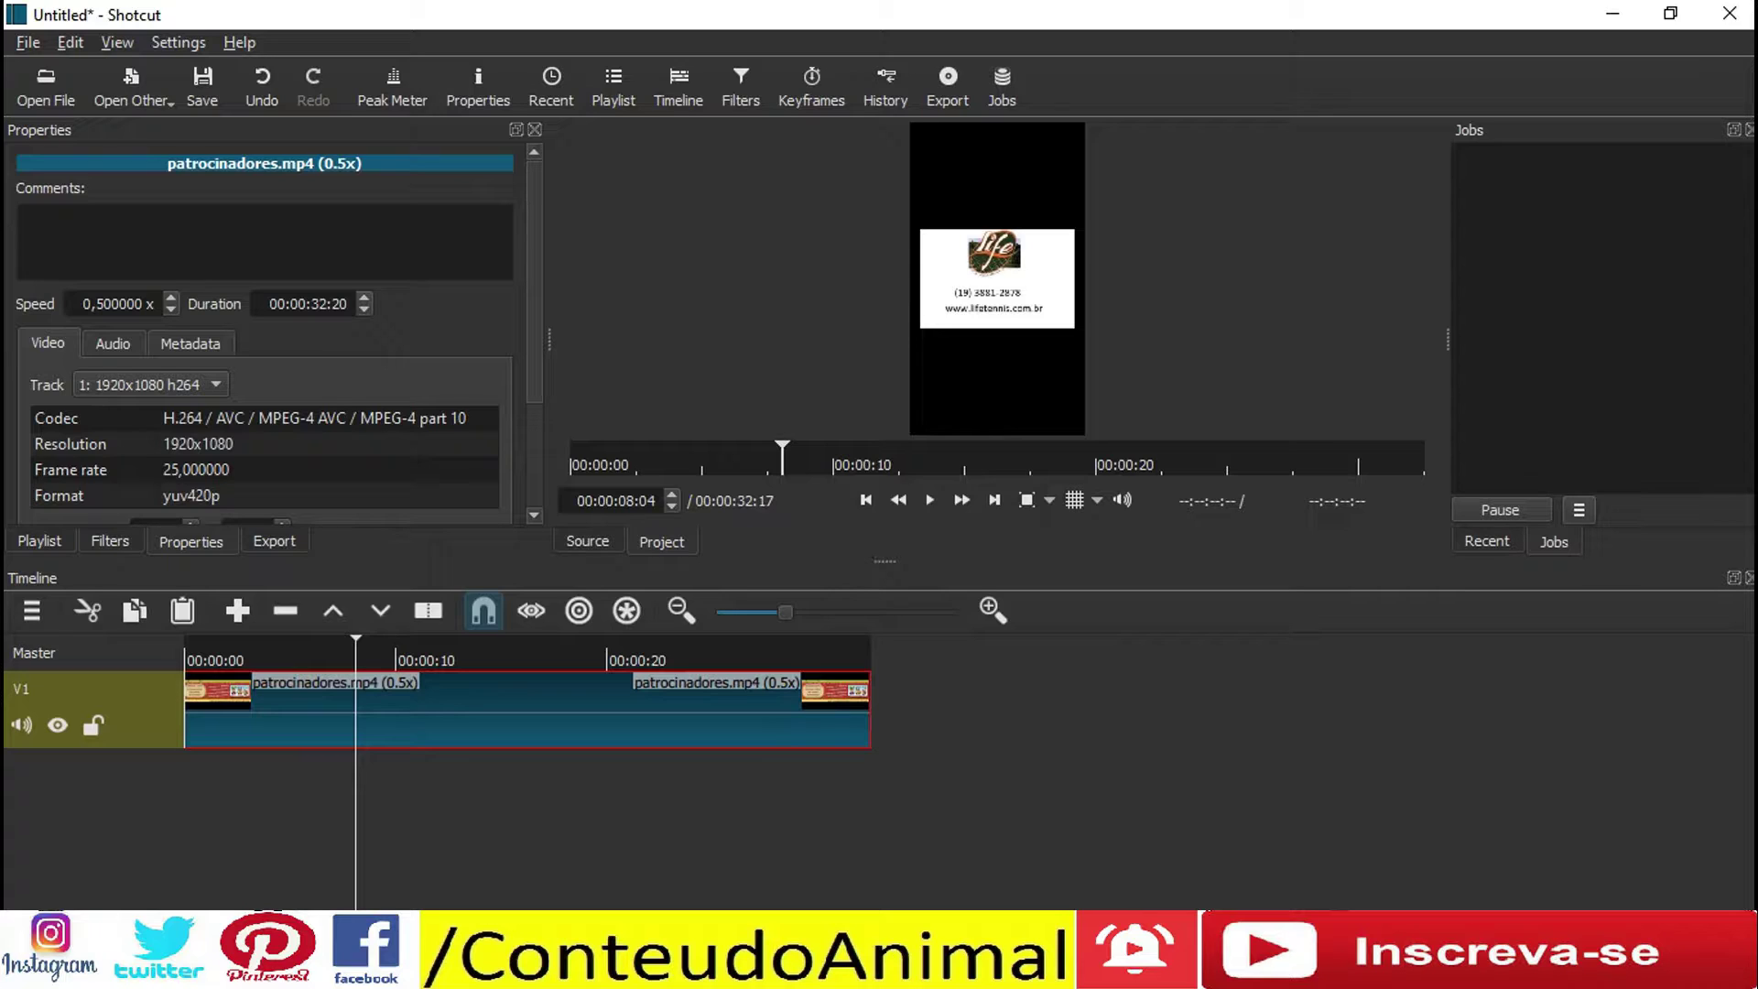
{"action": "left_click_drag", "start_coordinate": [355, 646], "coordinate": [185, 645]}
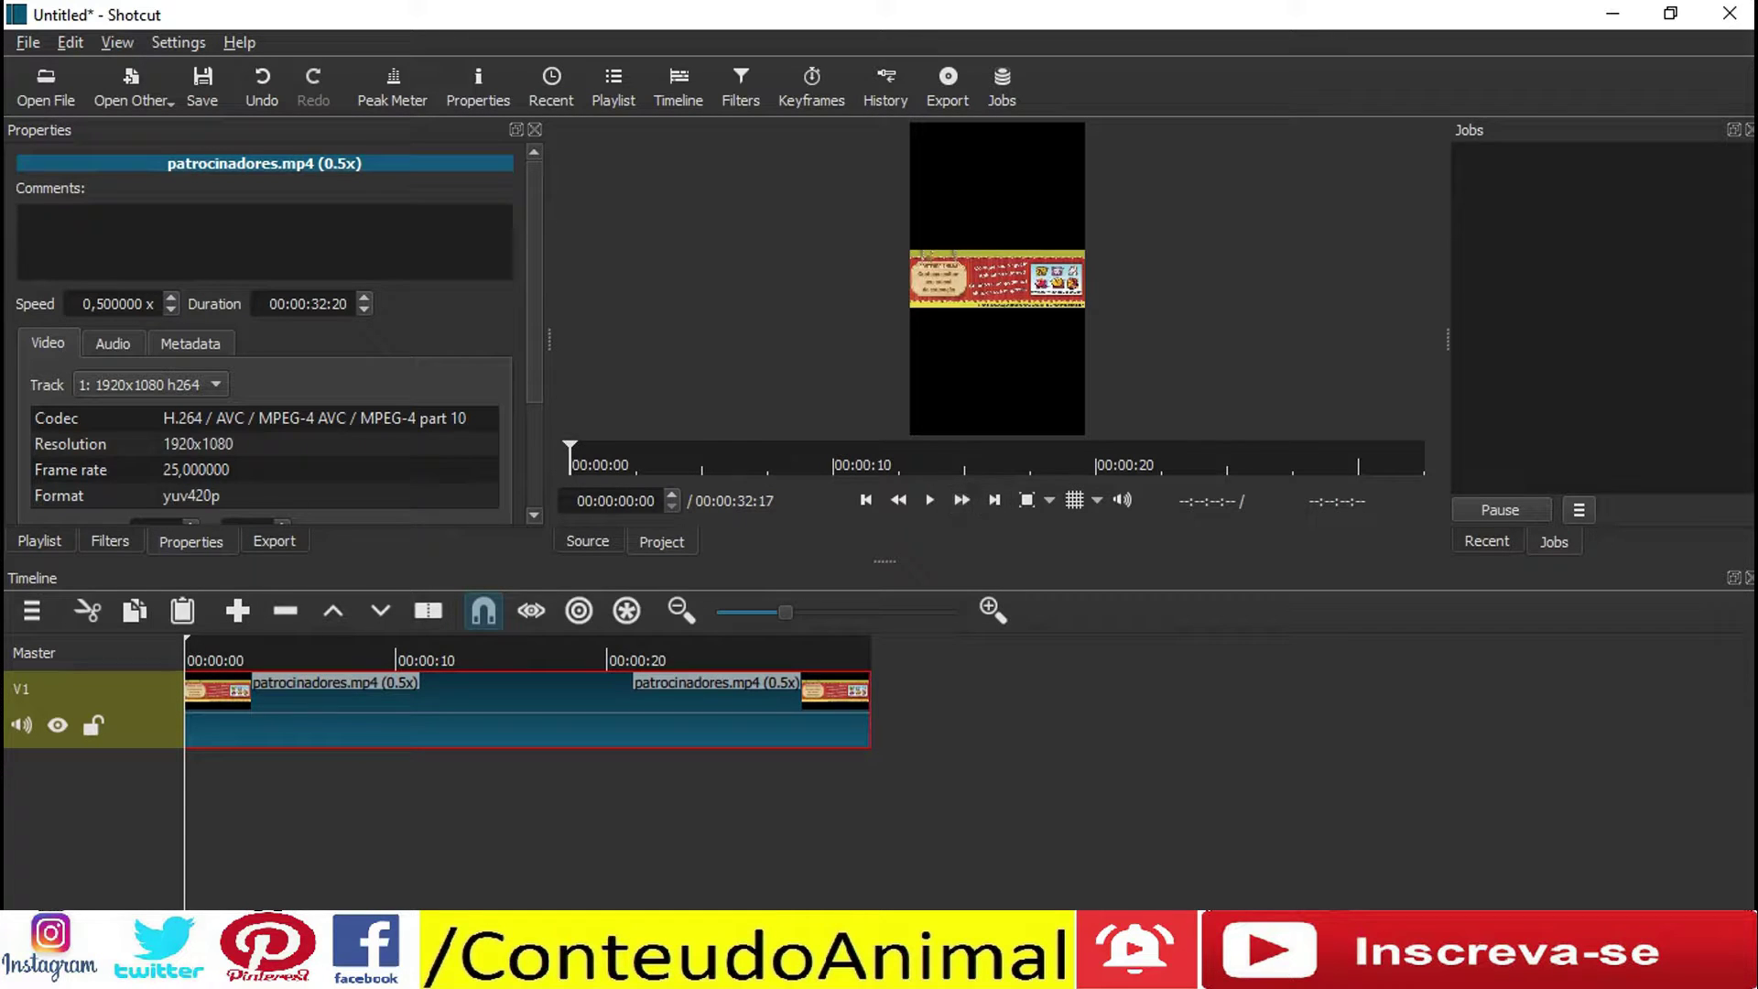
{"action": "left_click", "coordinate": [930, 499]}
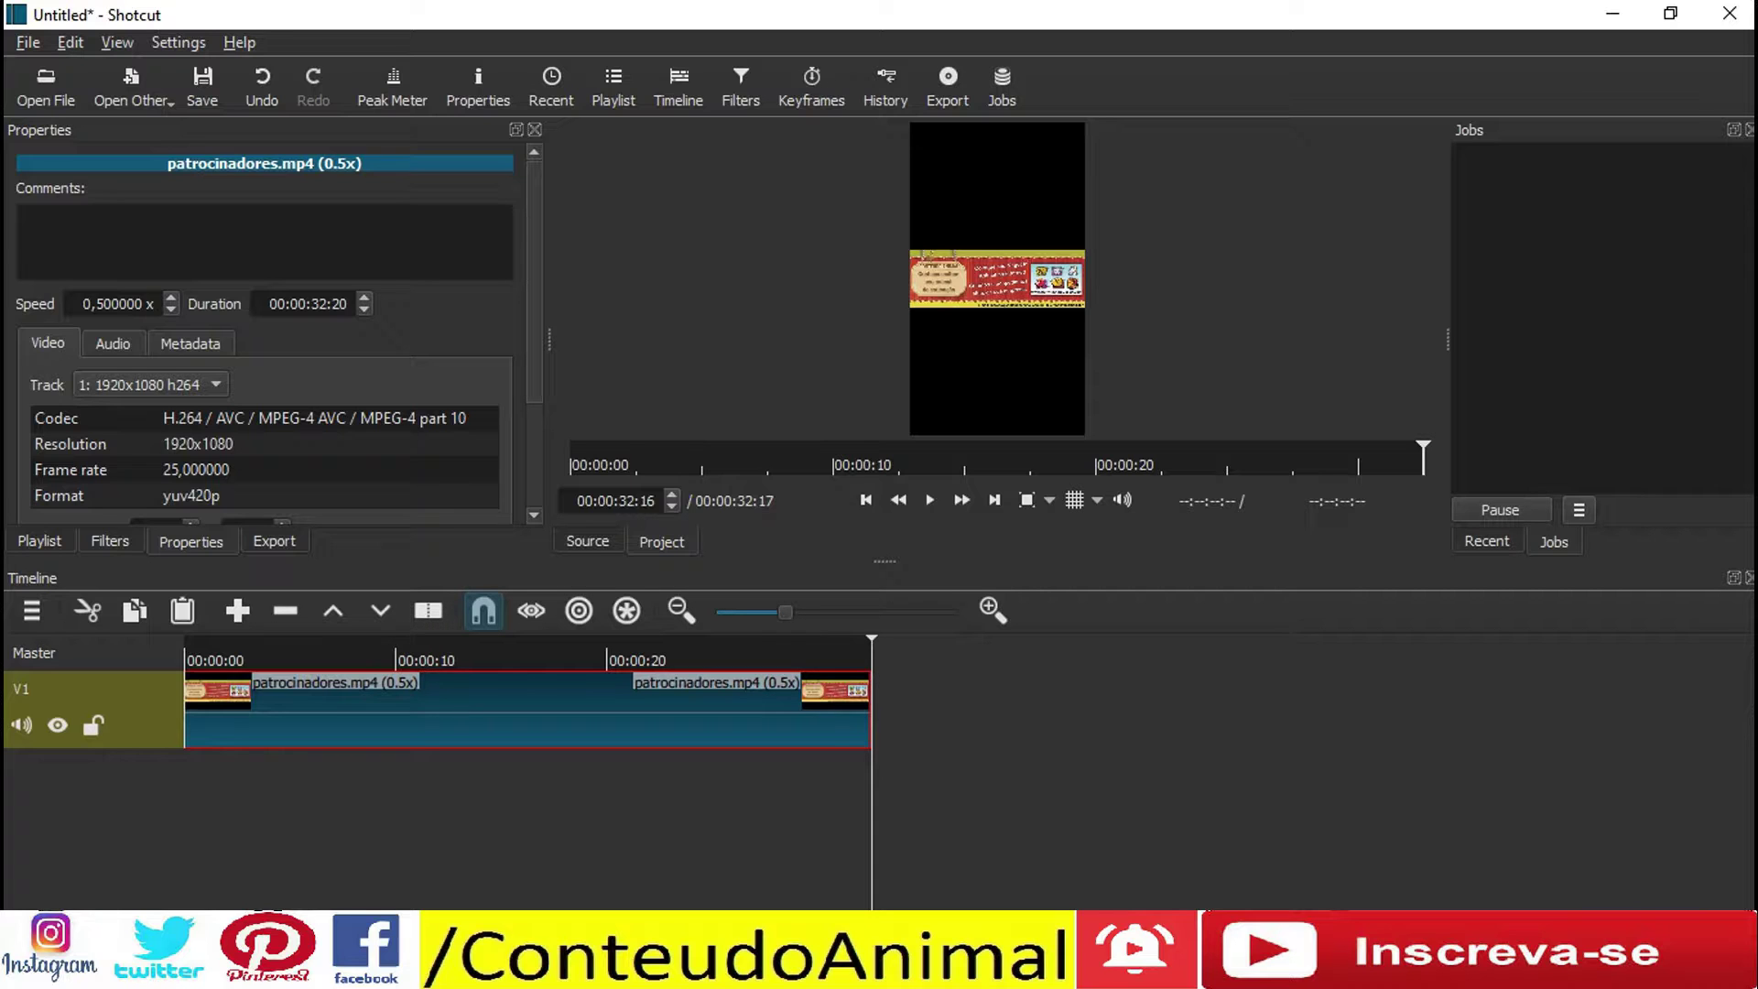
- Split the clip on track V1 at 00:00:08:08 and at 00:00:21:16 into three segments
{"action": "left_click", "coordinate": [358, 652]}
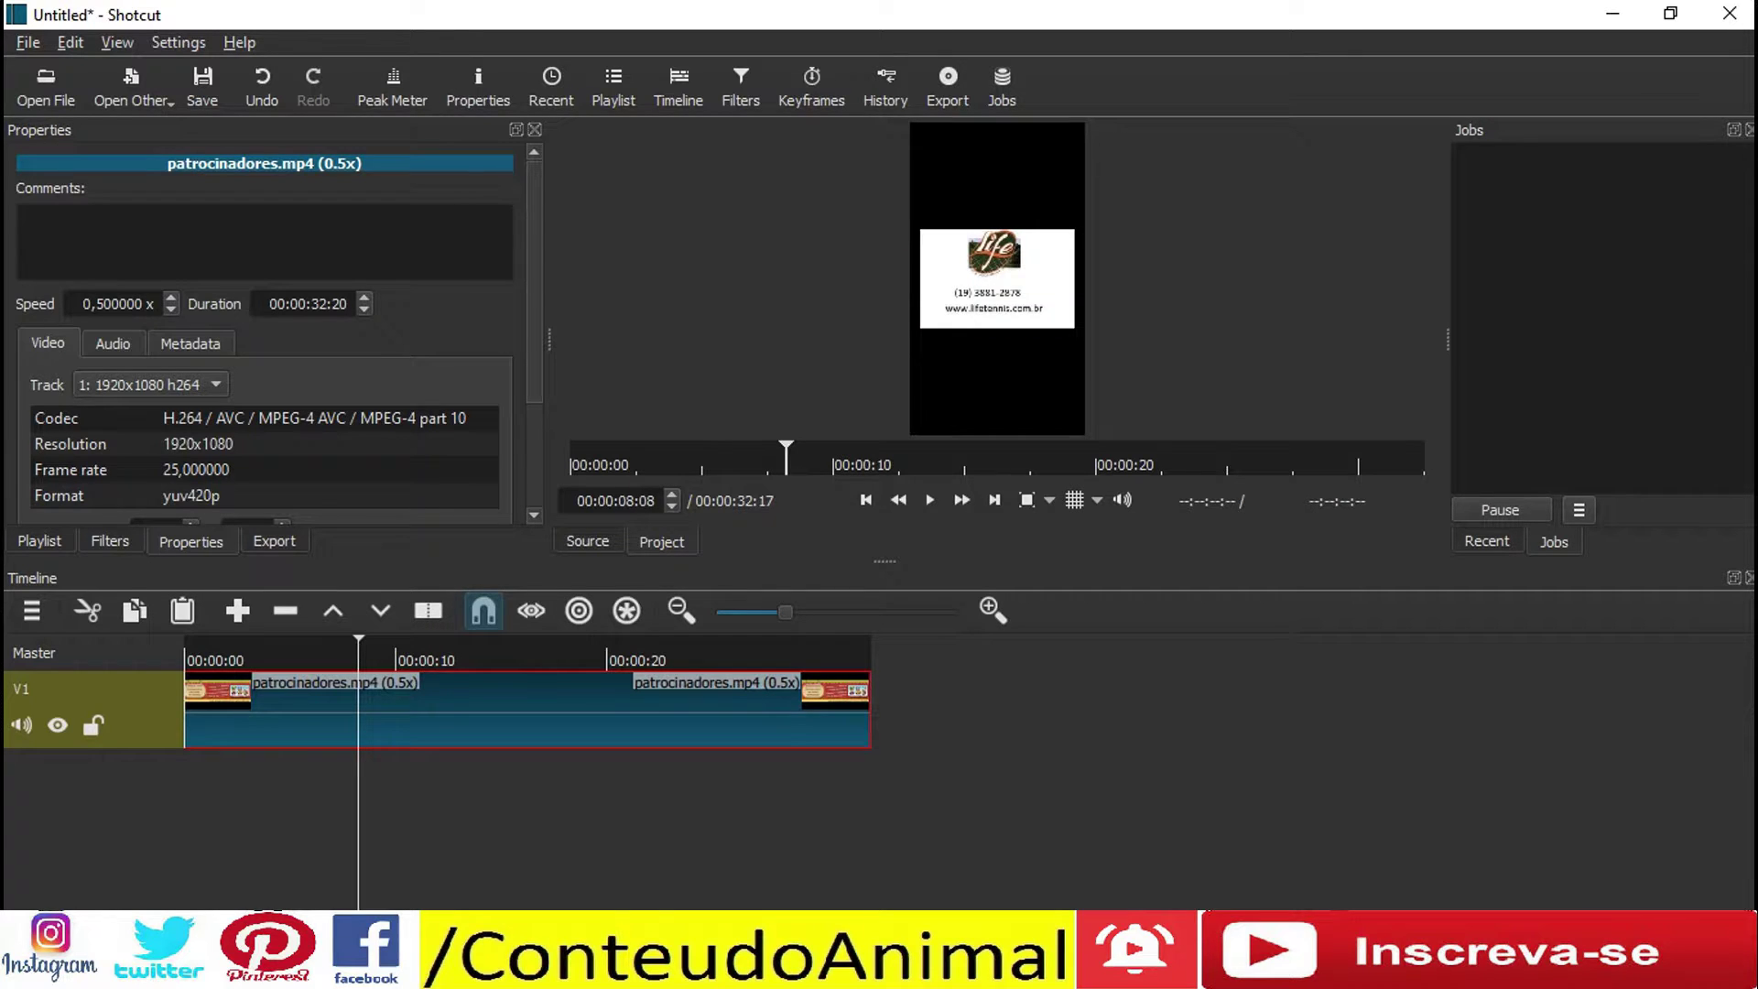
{"action": "left_click", "coordinate": [428, 611]}
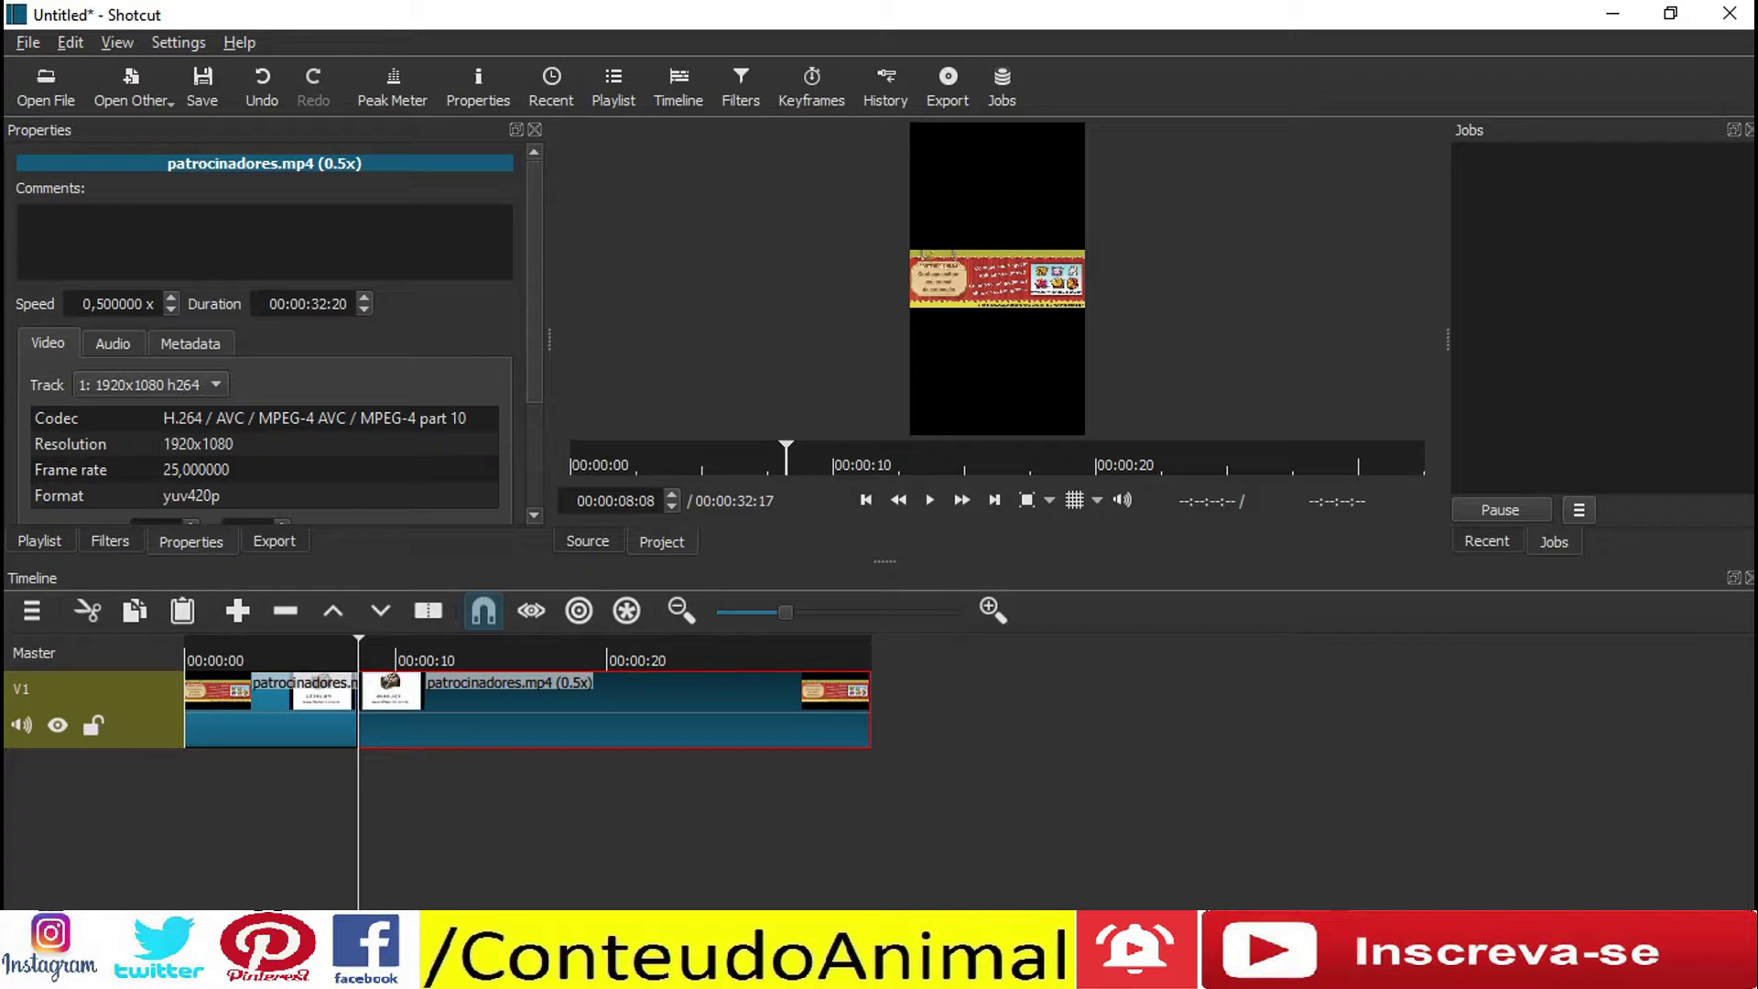
{"action": "left_click", "coordinate": [638, 651]}
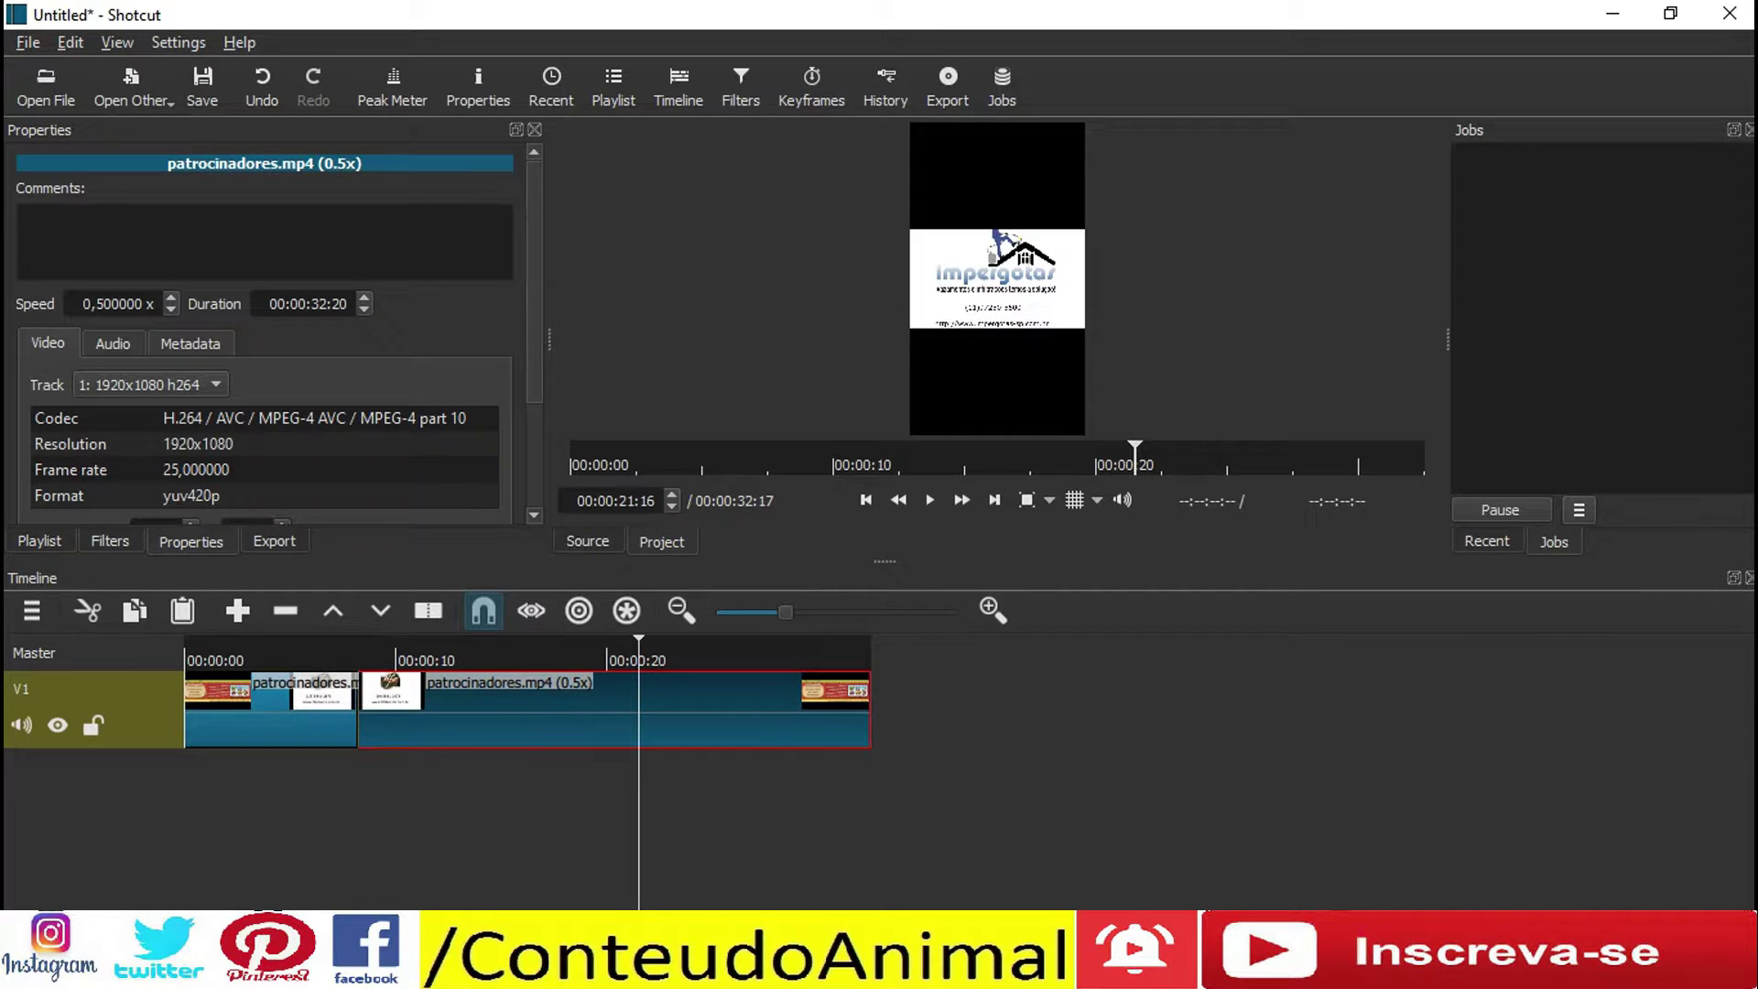
{"action": "left_click", "coordinate": [428, 610]}
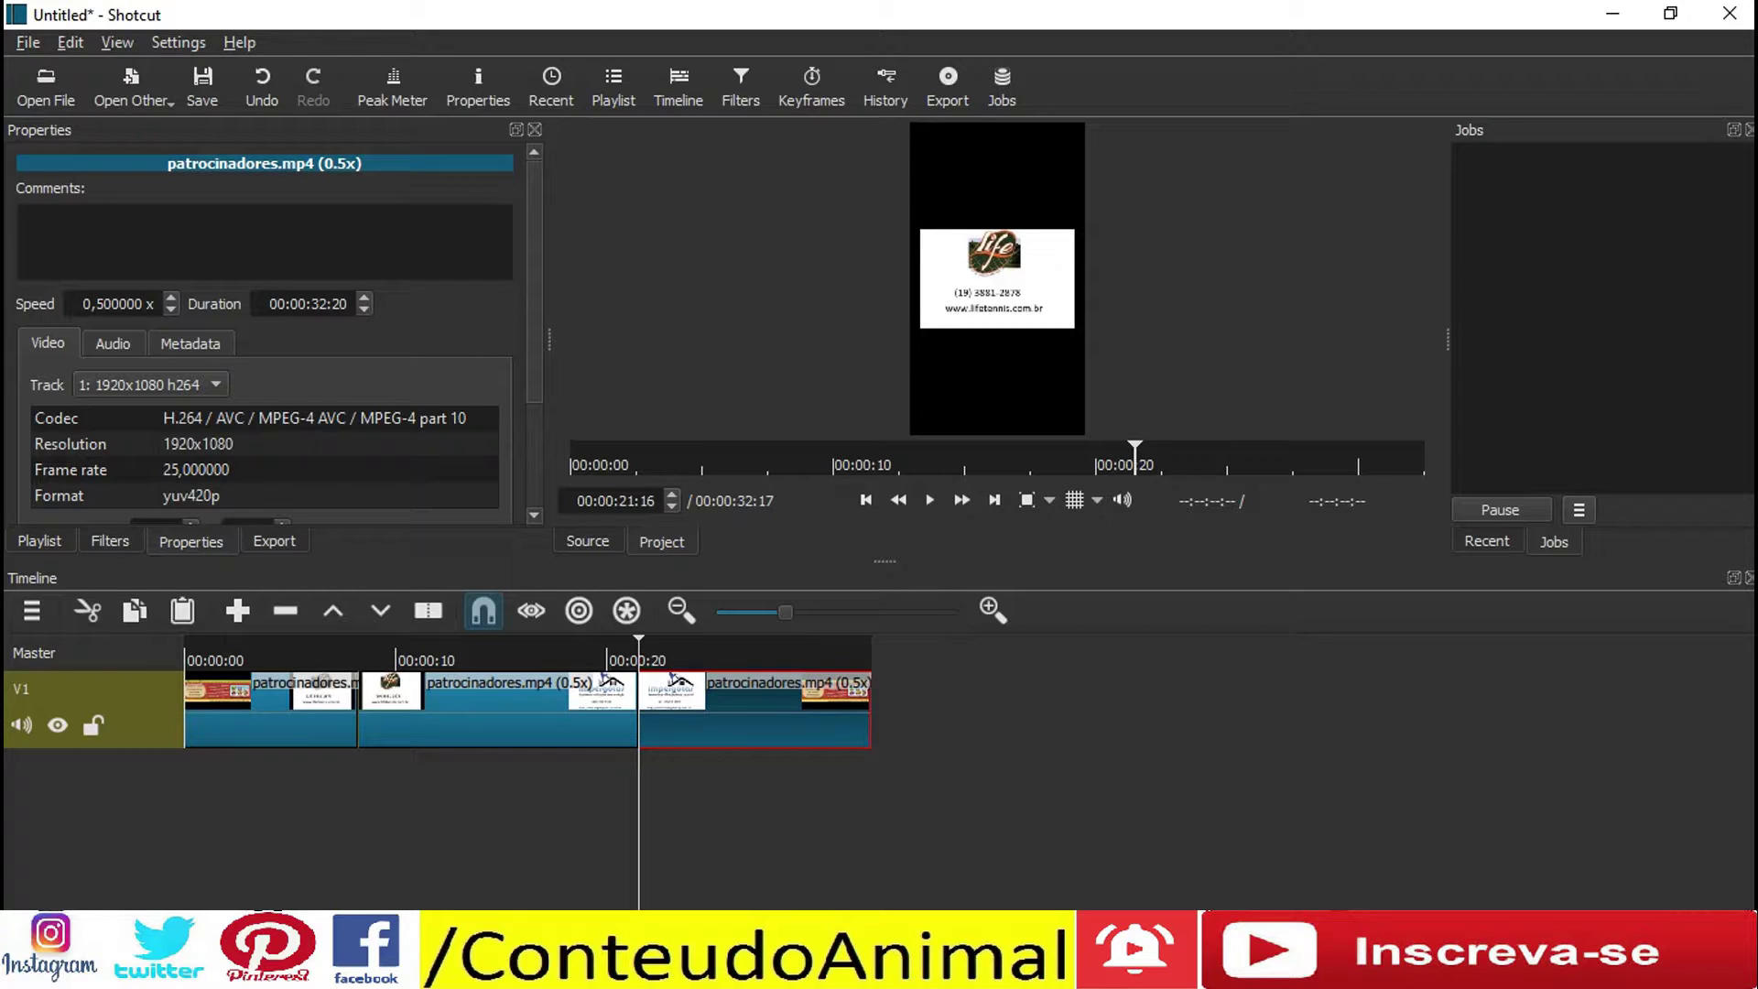
- Set the speed of the first segment on track V1 to 1x
{"action": "left_click", "coordinate": [495, 724]}
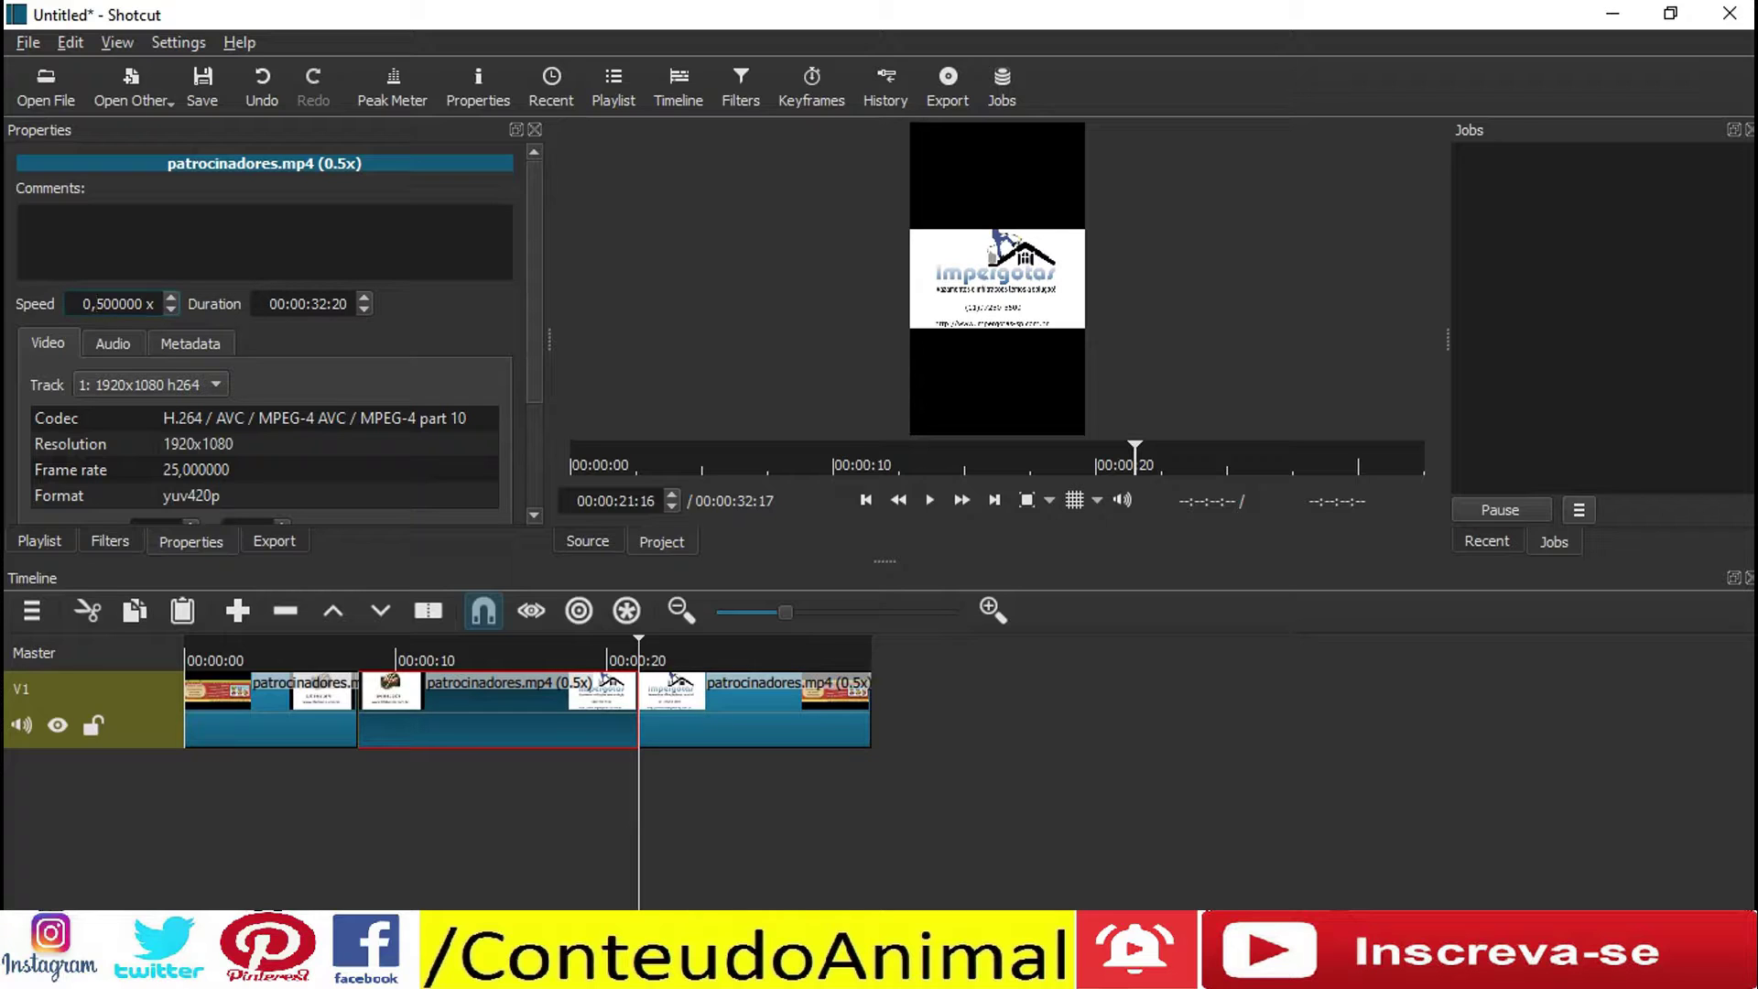
{"action": "left_click", "coordinate": [270, 723]}
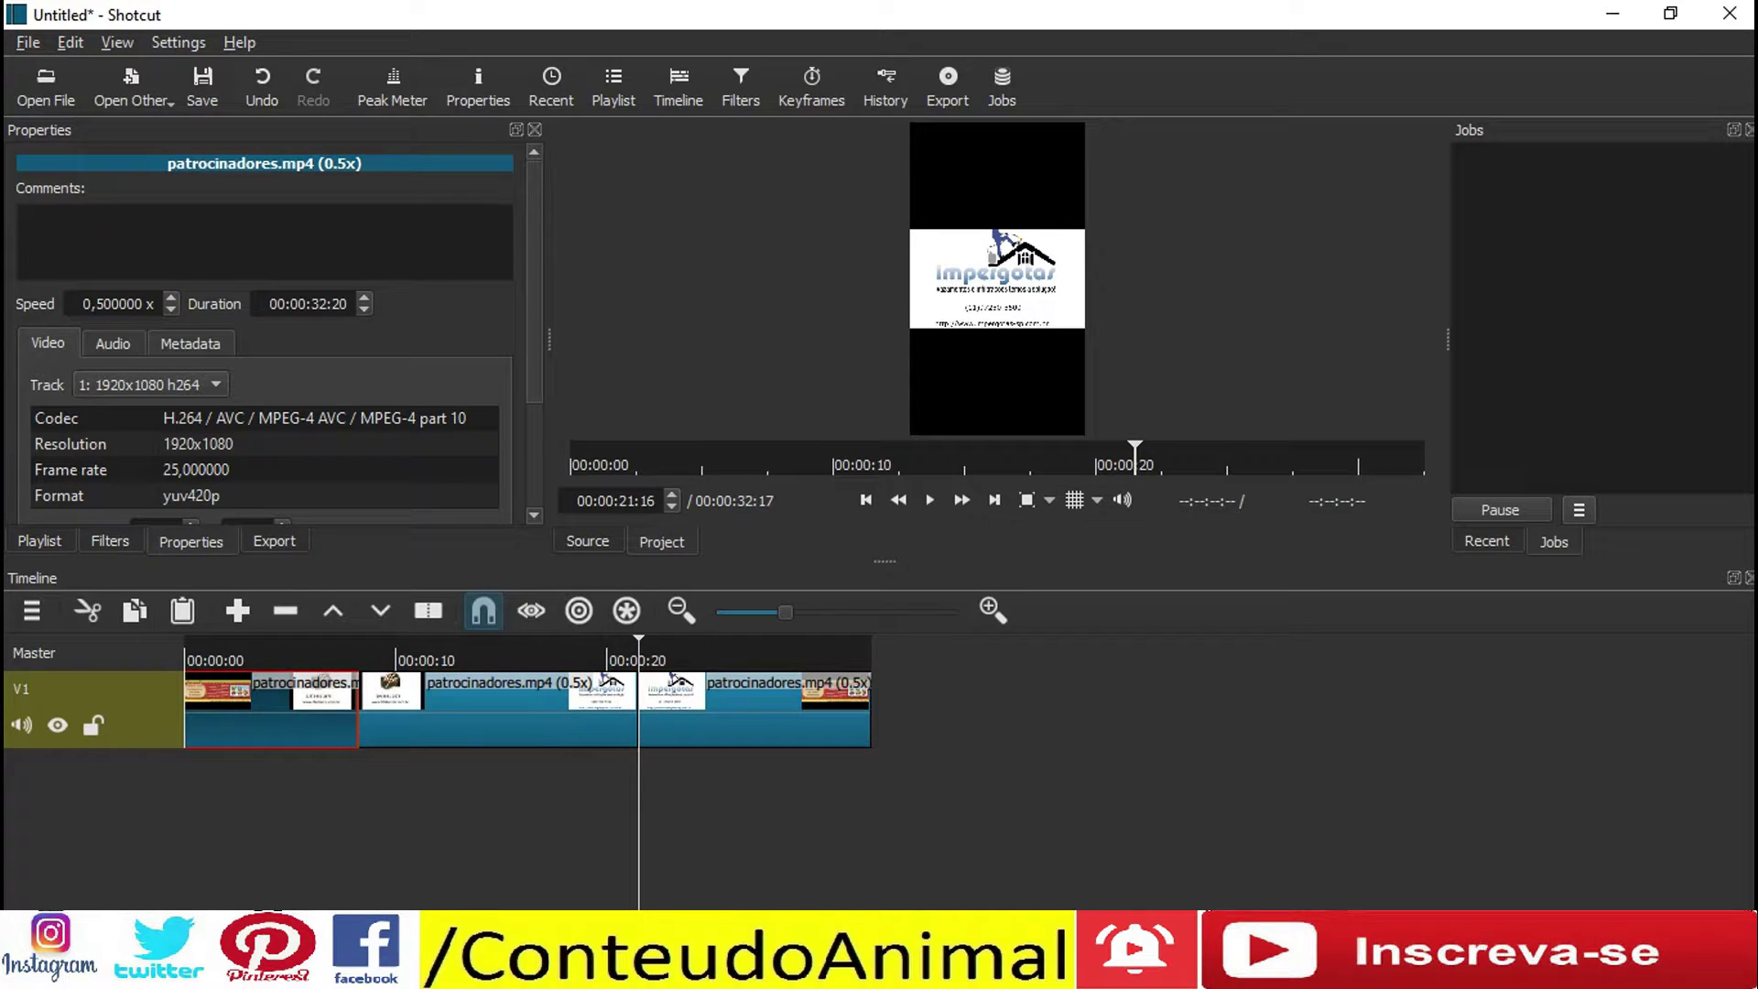
{"action": "left_click_drag", "start_coordinate": [97, 303], "coordinate": [85, 303]}
{"action": "key", "text": "BackSpace"}
{"action": "key", "text": "BackSpace"}
{"action": "key", "text": "Return"}
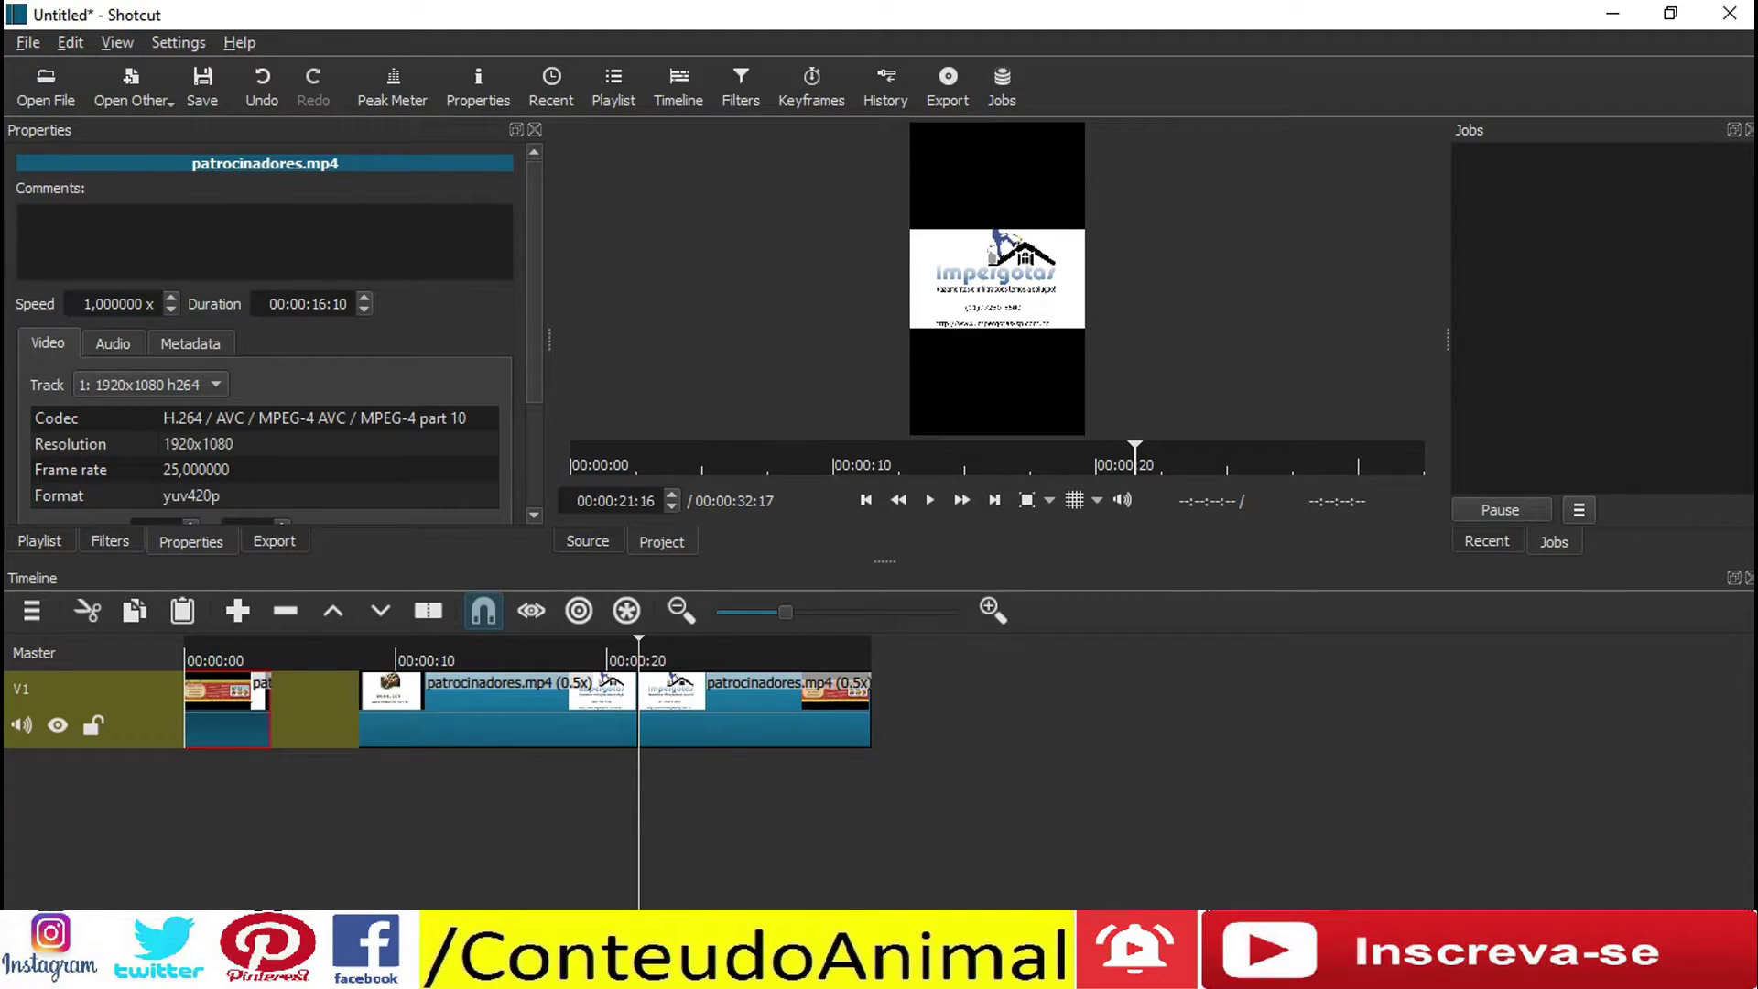
- Remove the empty gap between the first and second segments on track V1
{"action": "left_click", "coordinate": [305, 705]}
{"action": "right_click", "coordinate": [305, 698]}
{"action": "left_click", "coordinate": [357, 714]}
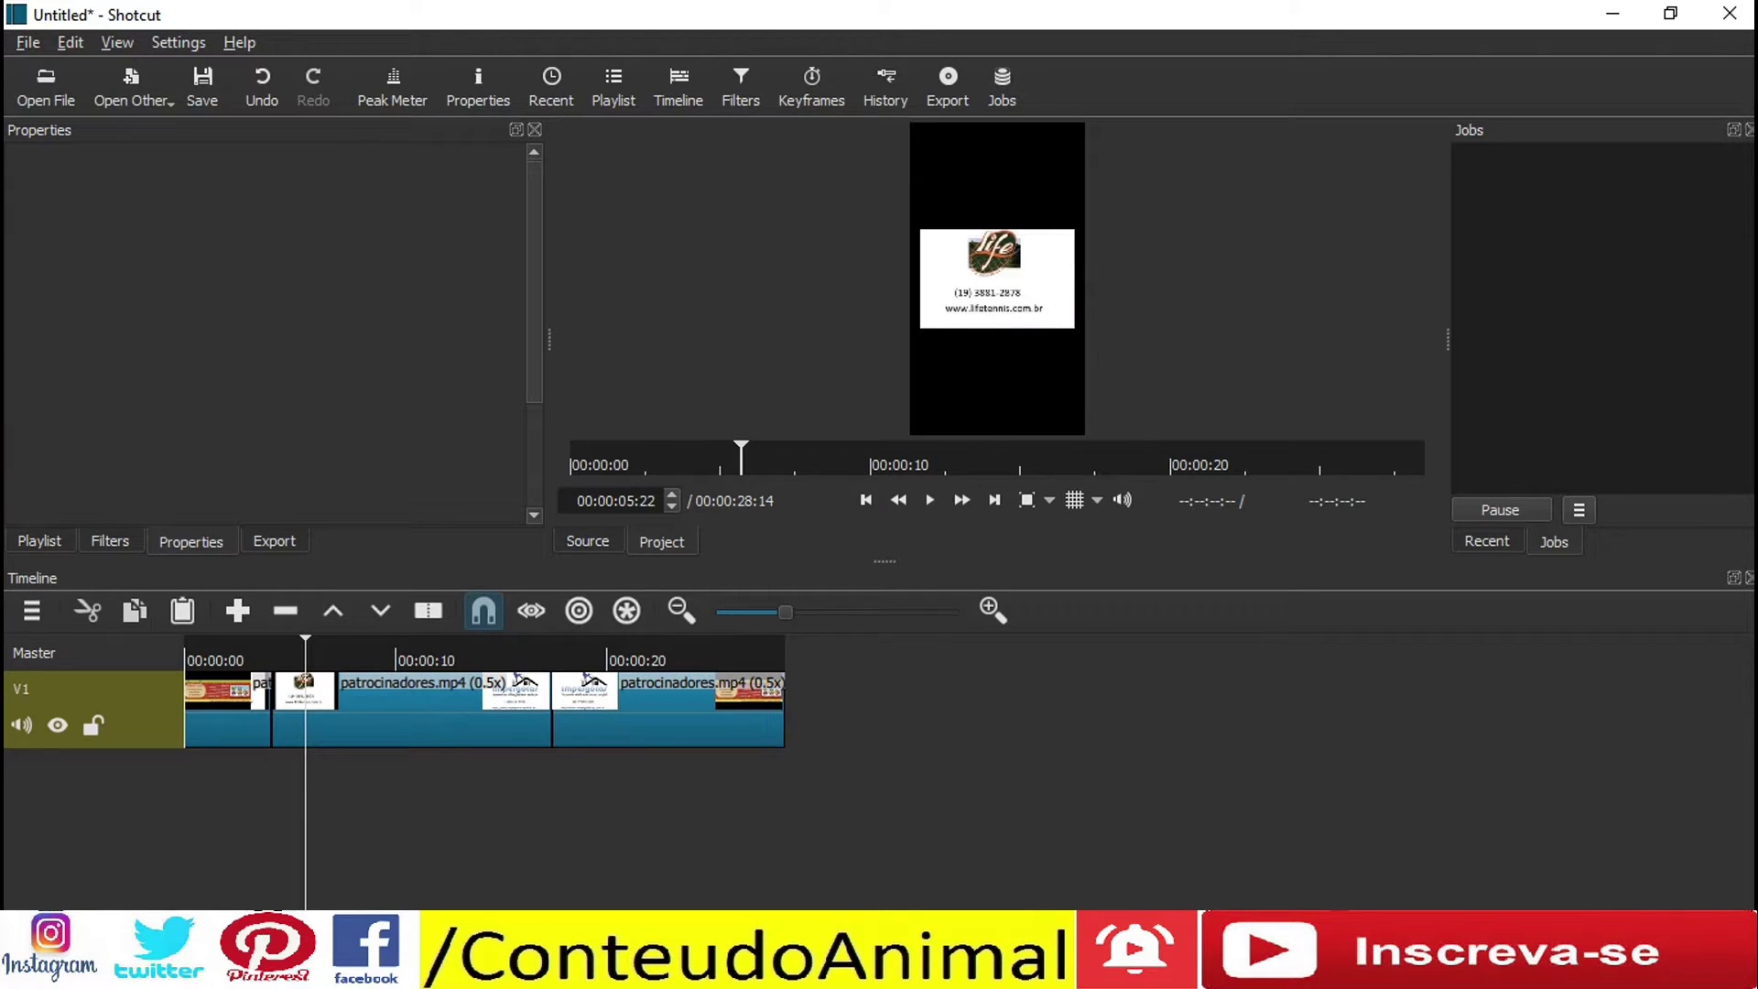
- Set the speed of the last segment on track V1 to 2x
{"action": "left_click", "coordinate": [669, 724]}
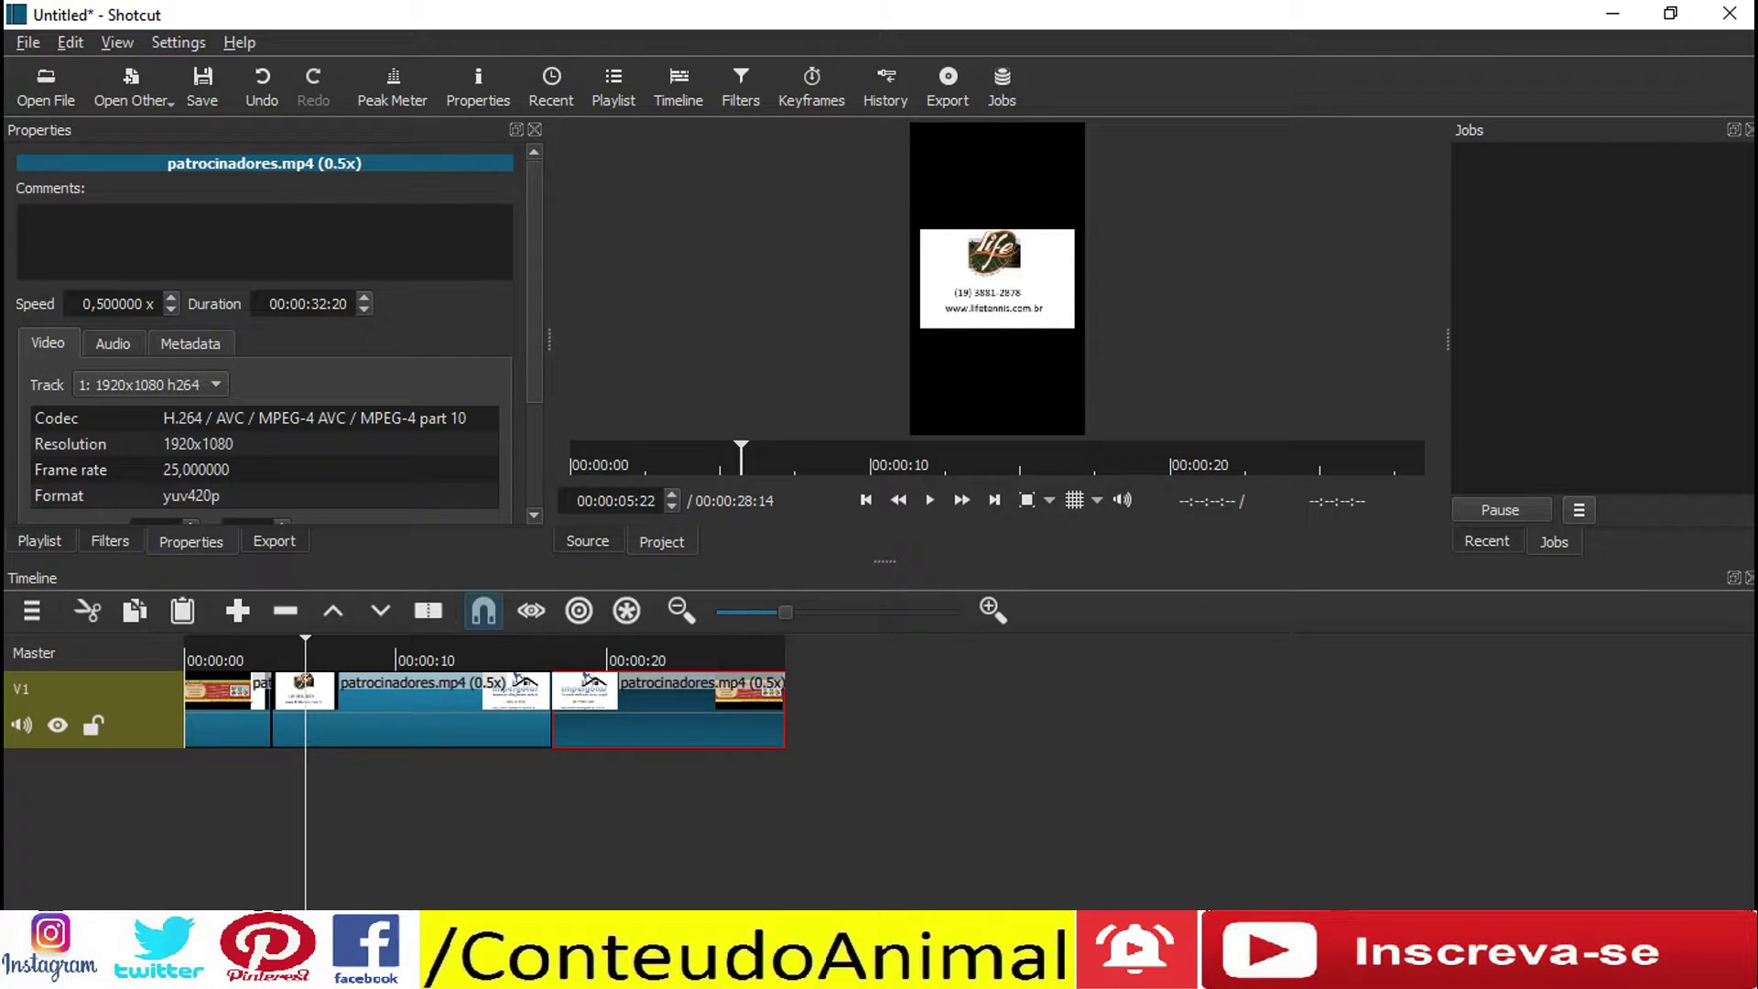
{"action": "double_click", "coordinate": [86, 303]}
{"action": "left_click", "coordinate": [97, 304]}
{"action": "key", "text": "BackSpace"}
{"action": "key", "text": "BackSpace"}
{"action": "key", "text": "BackSpace"}
{"action": "type", "text": "2,"}
{"action": "key", "text": "Return"}
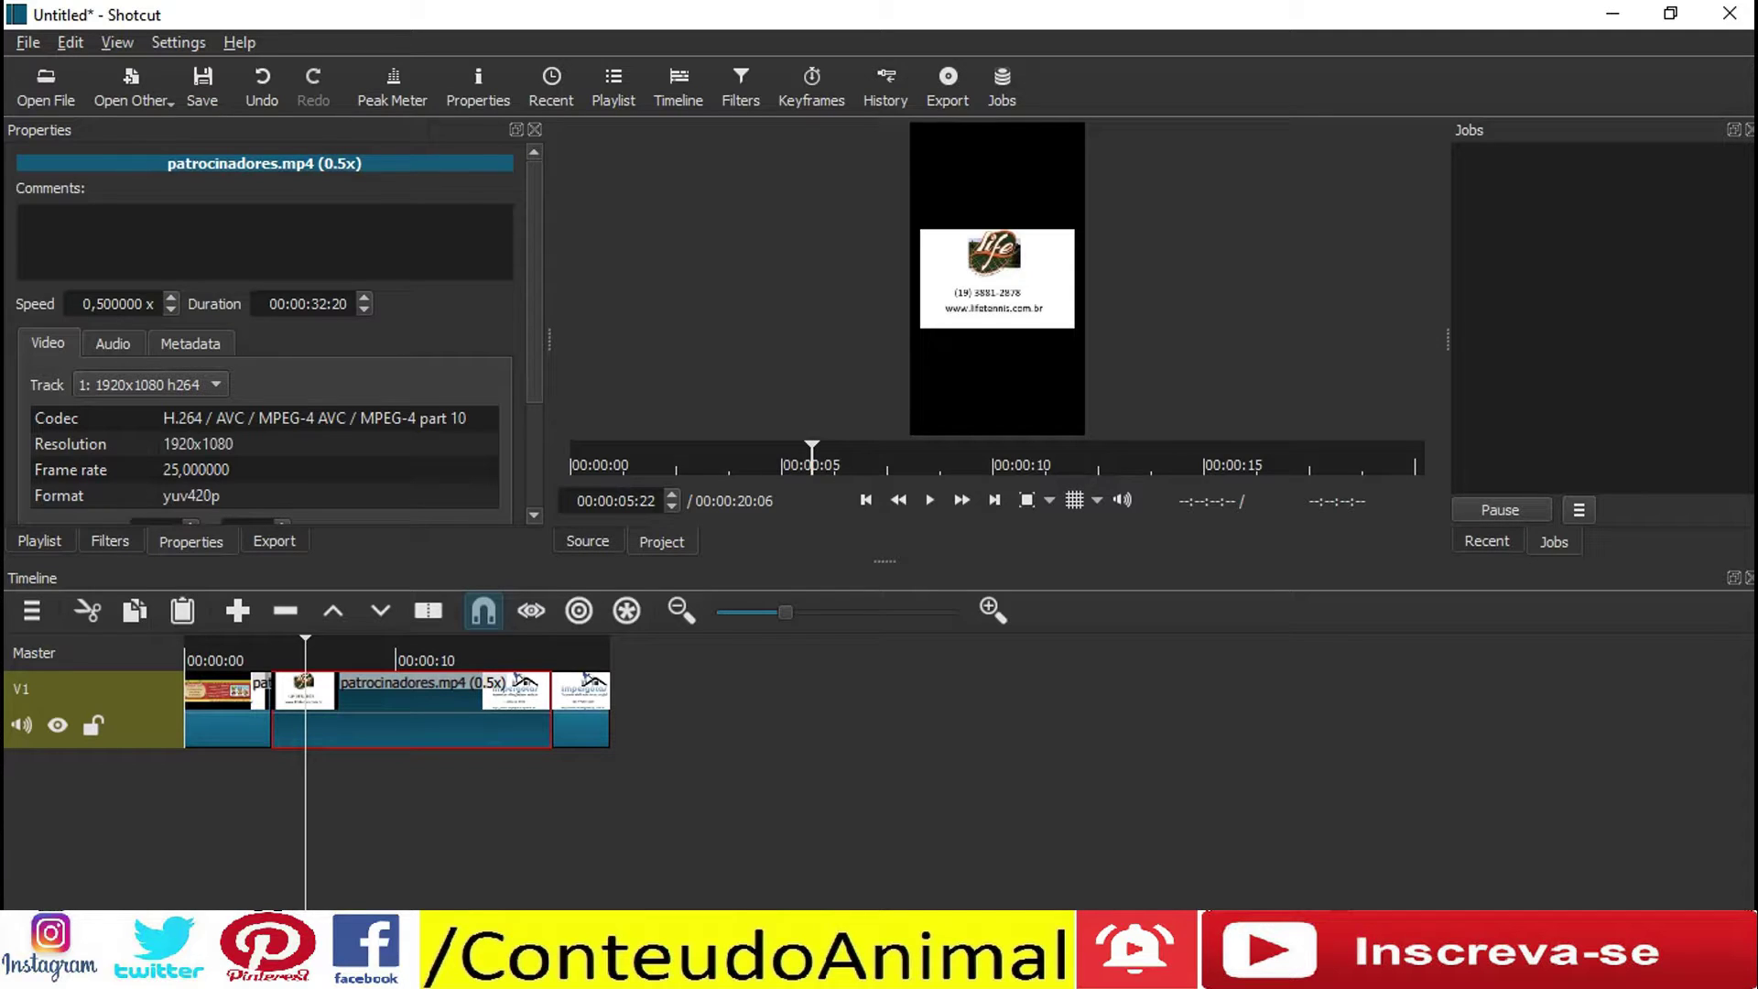
- Check the speed values of the three segments on track V1 one after another
{"action": "left_click_drag", "start_coordinate": [106, 303], "coordinate": [82, 303]}
{"action": "left_click", "coordinate": [197, 682]}
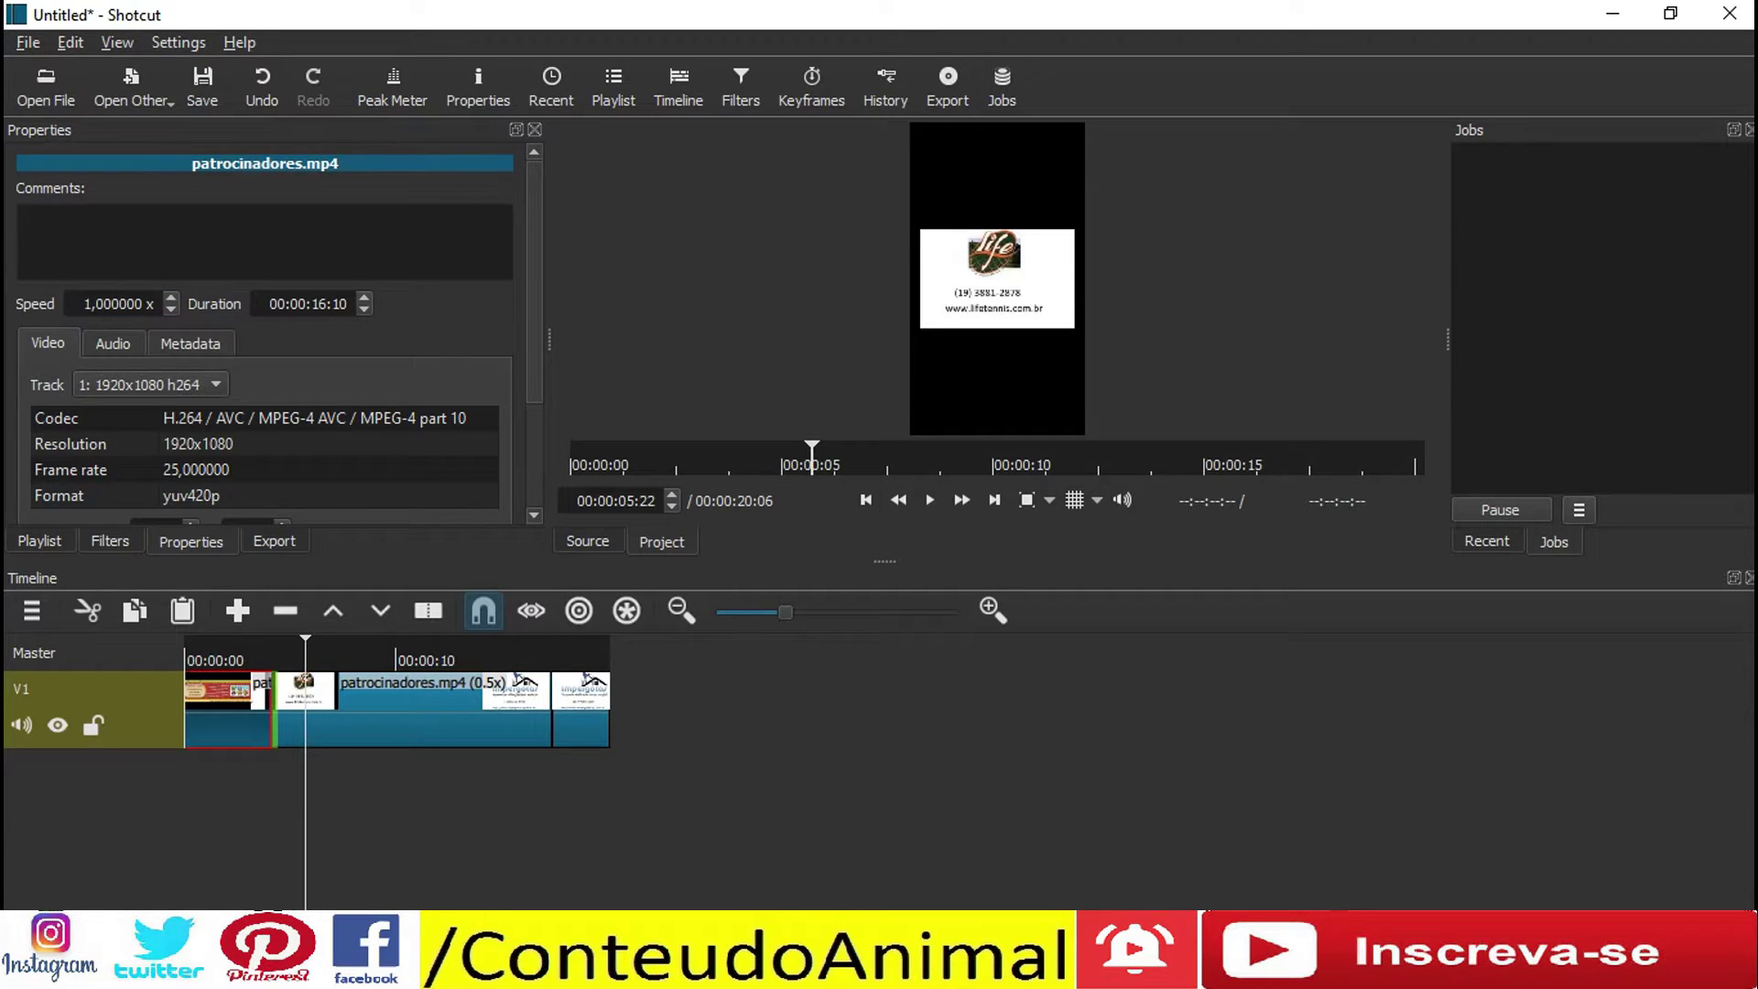
{"action": "left_click", "coordinate": [412, 723]}
{"action": "left_click", "coordinate": [580, 723]}
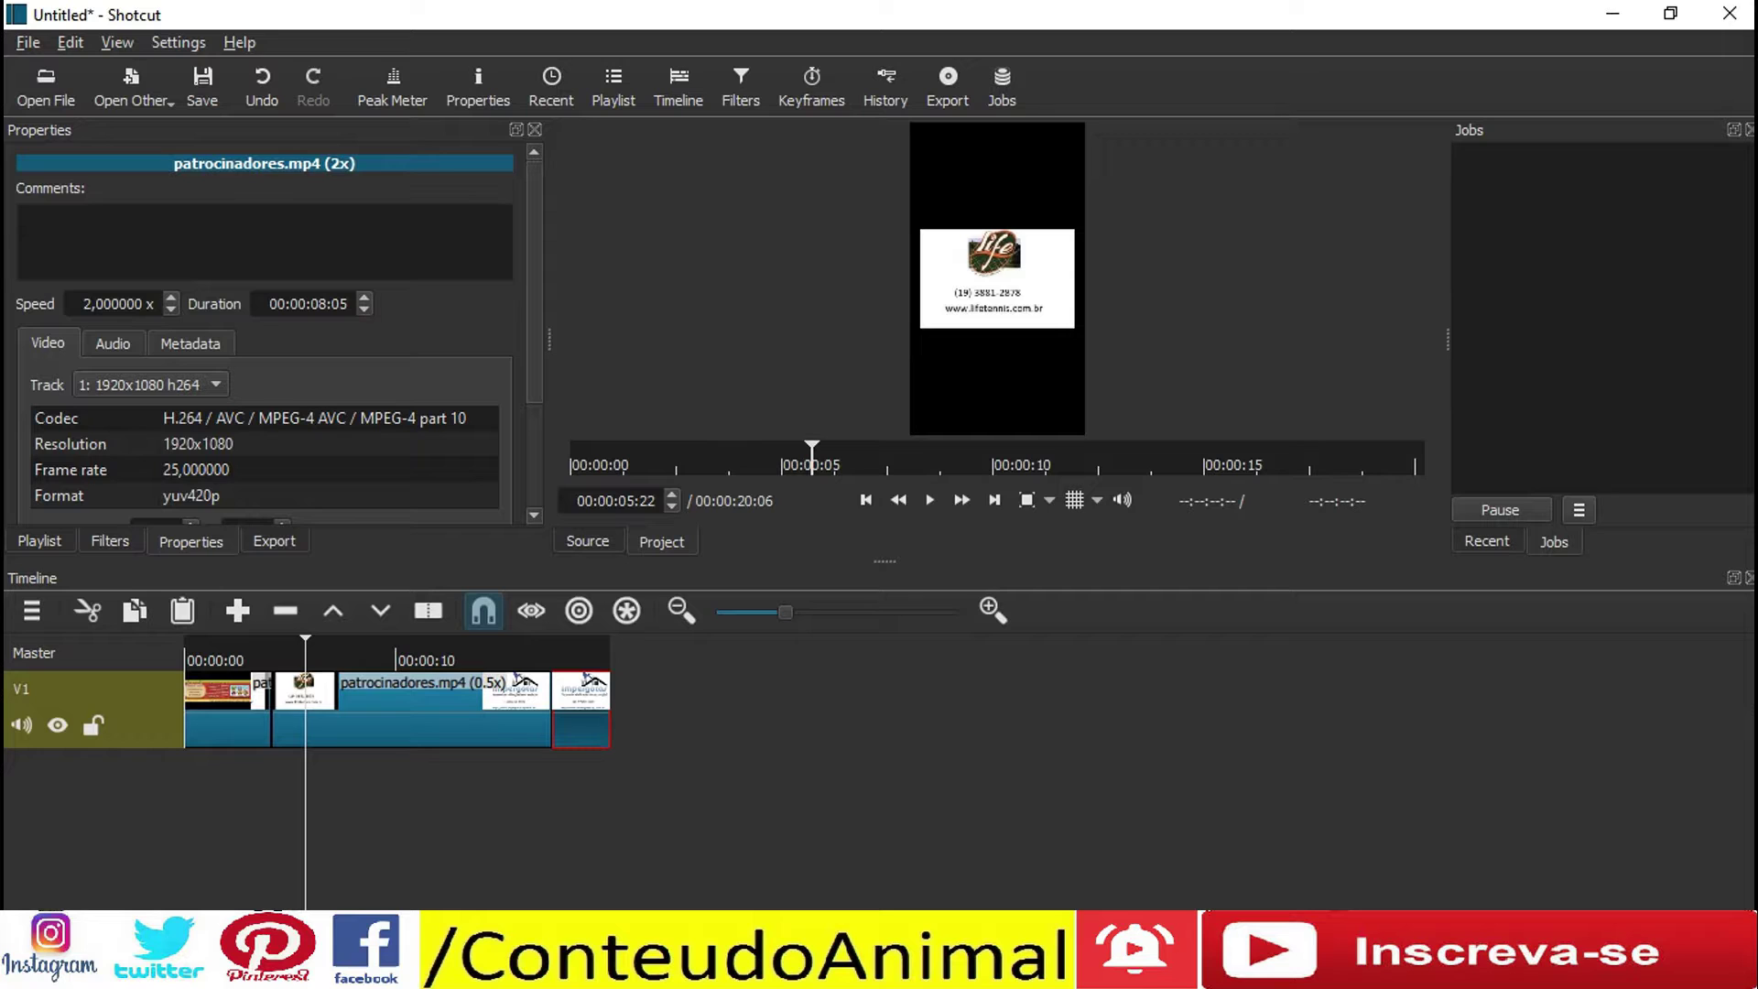
- Play the edited timeline from the beginning to its end while comparing the speed properties of its segments
{"action": "key", "text": "Home"}
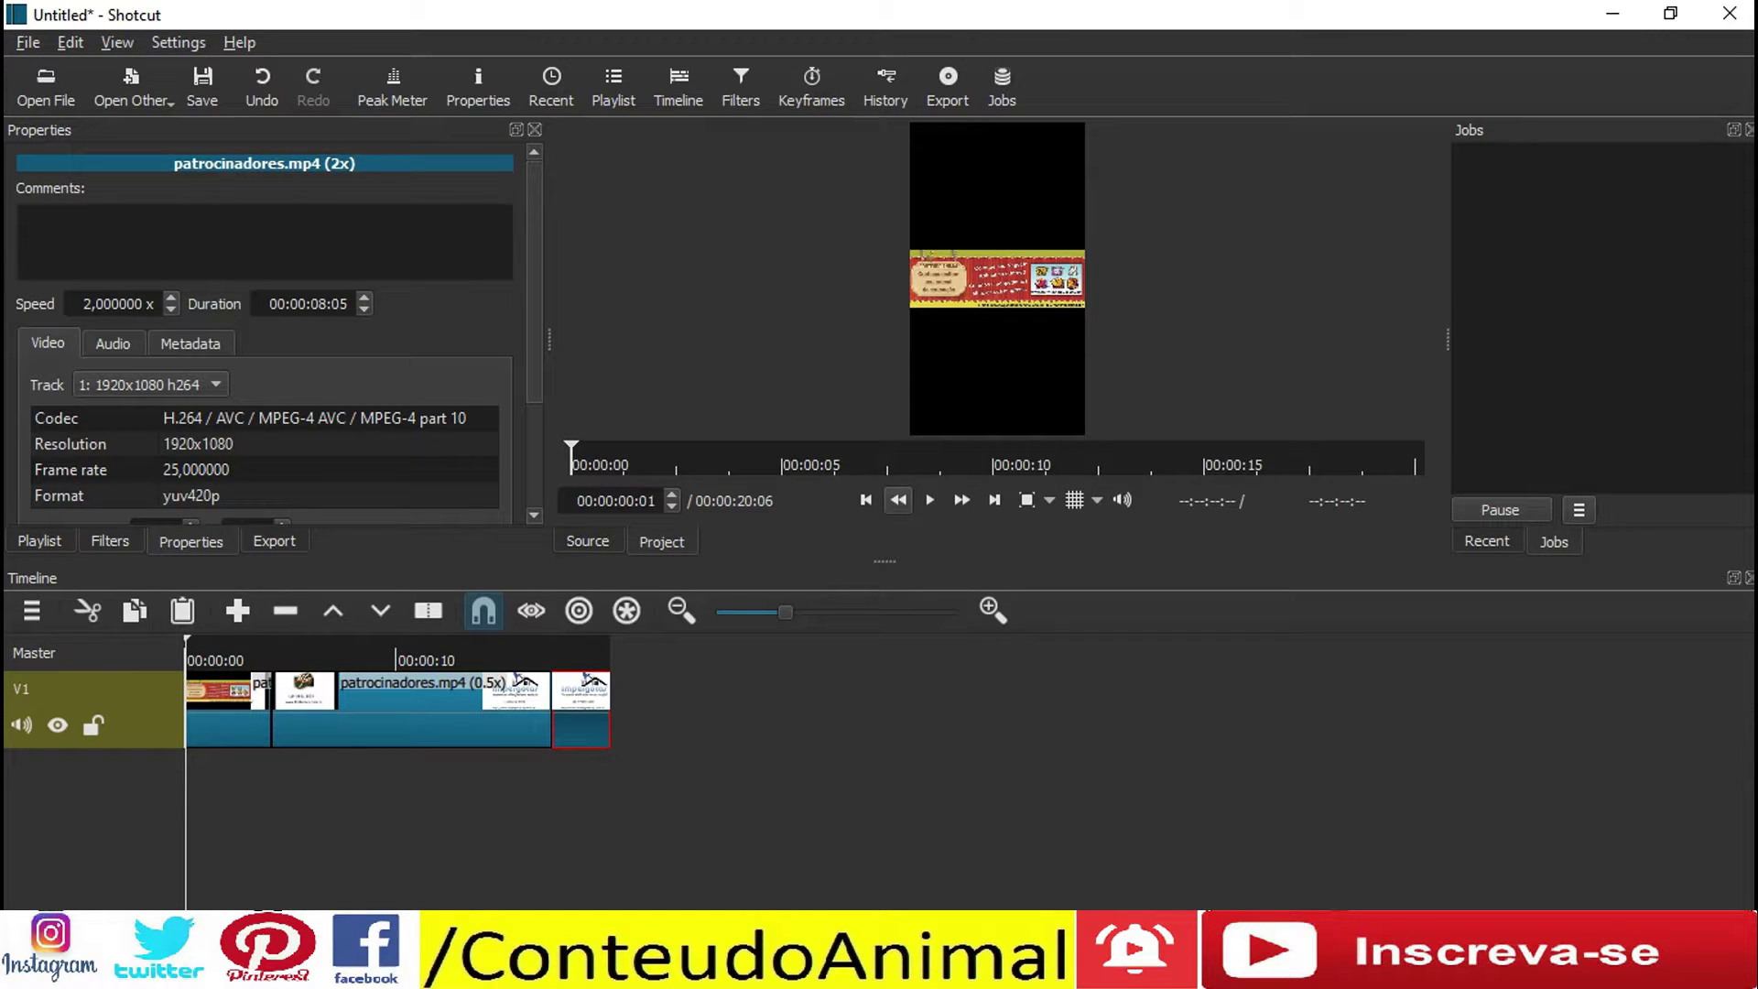
{"action": "left_click", "coordinate": [929, 500]}
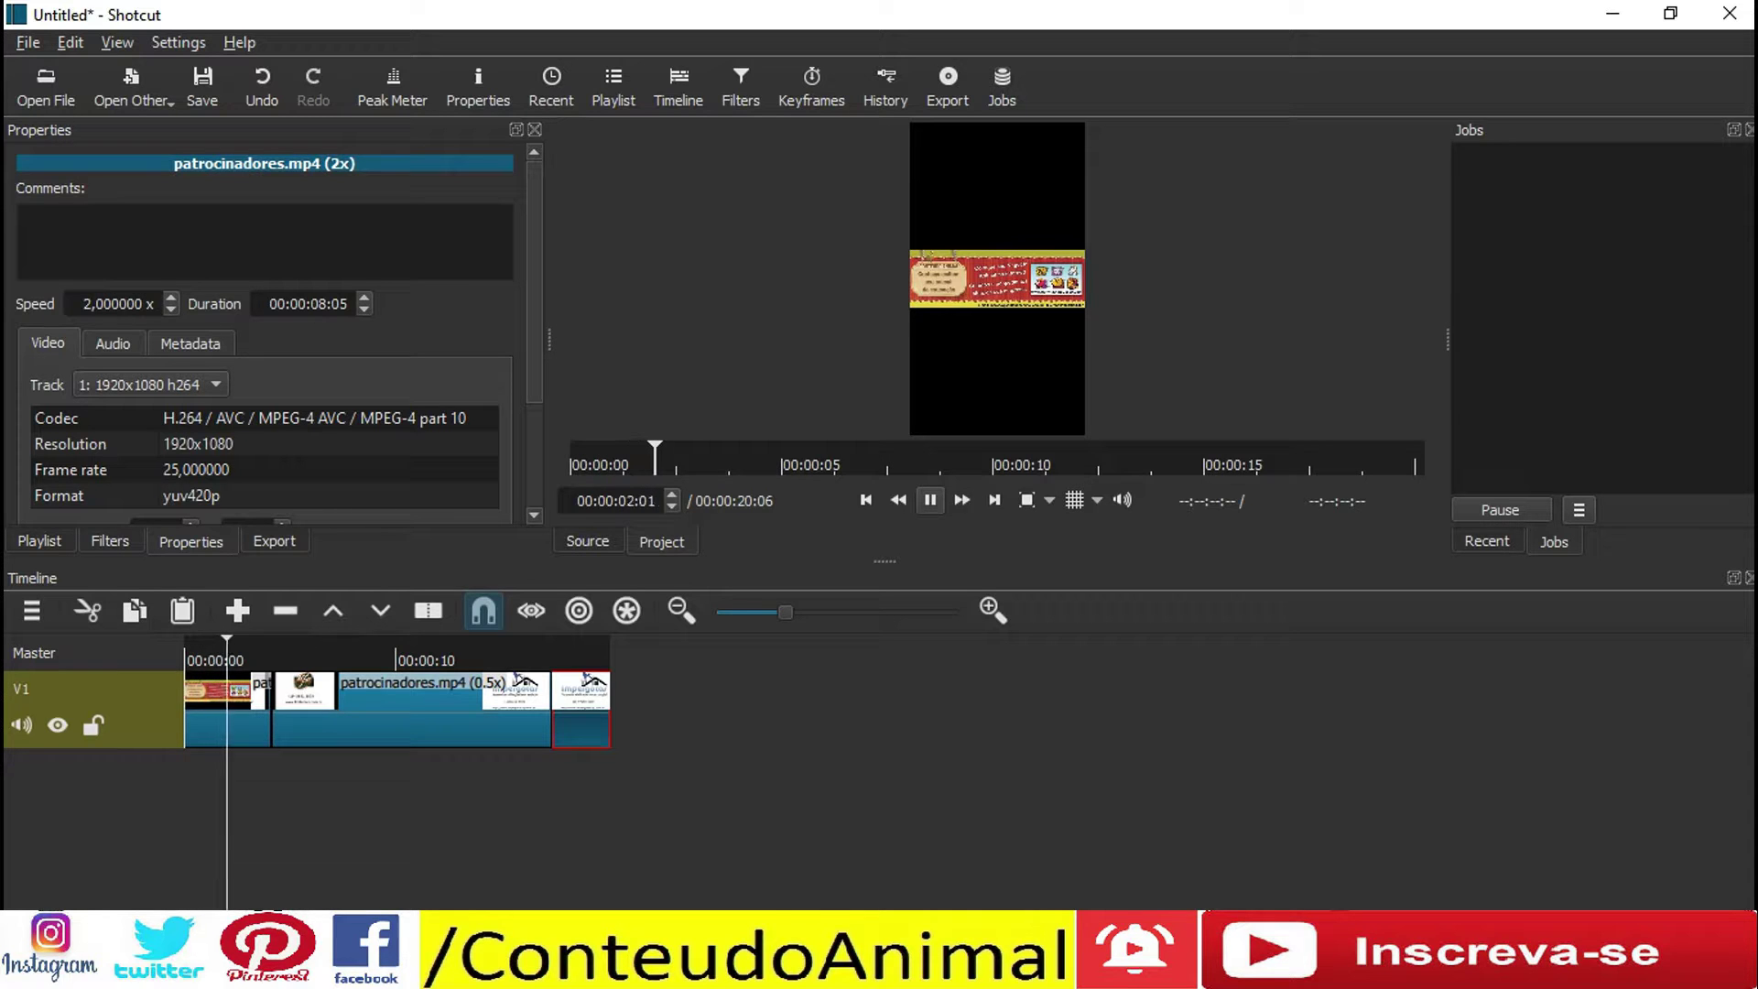
{"action": "left_click", "coordinate": [227, 723]}
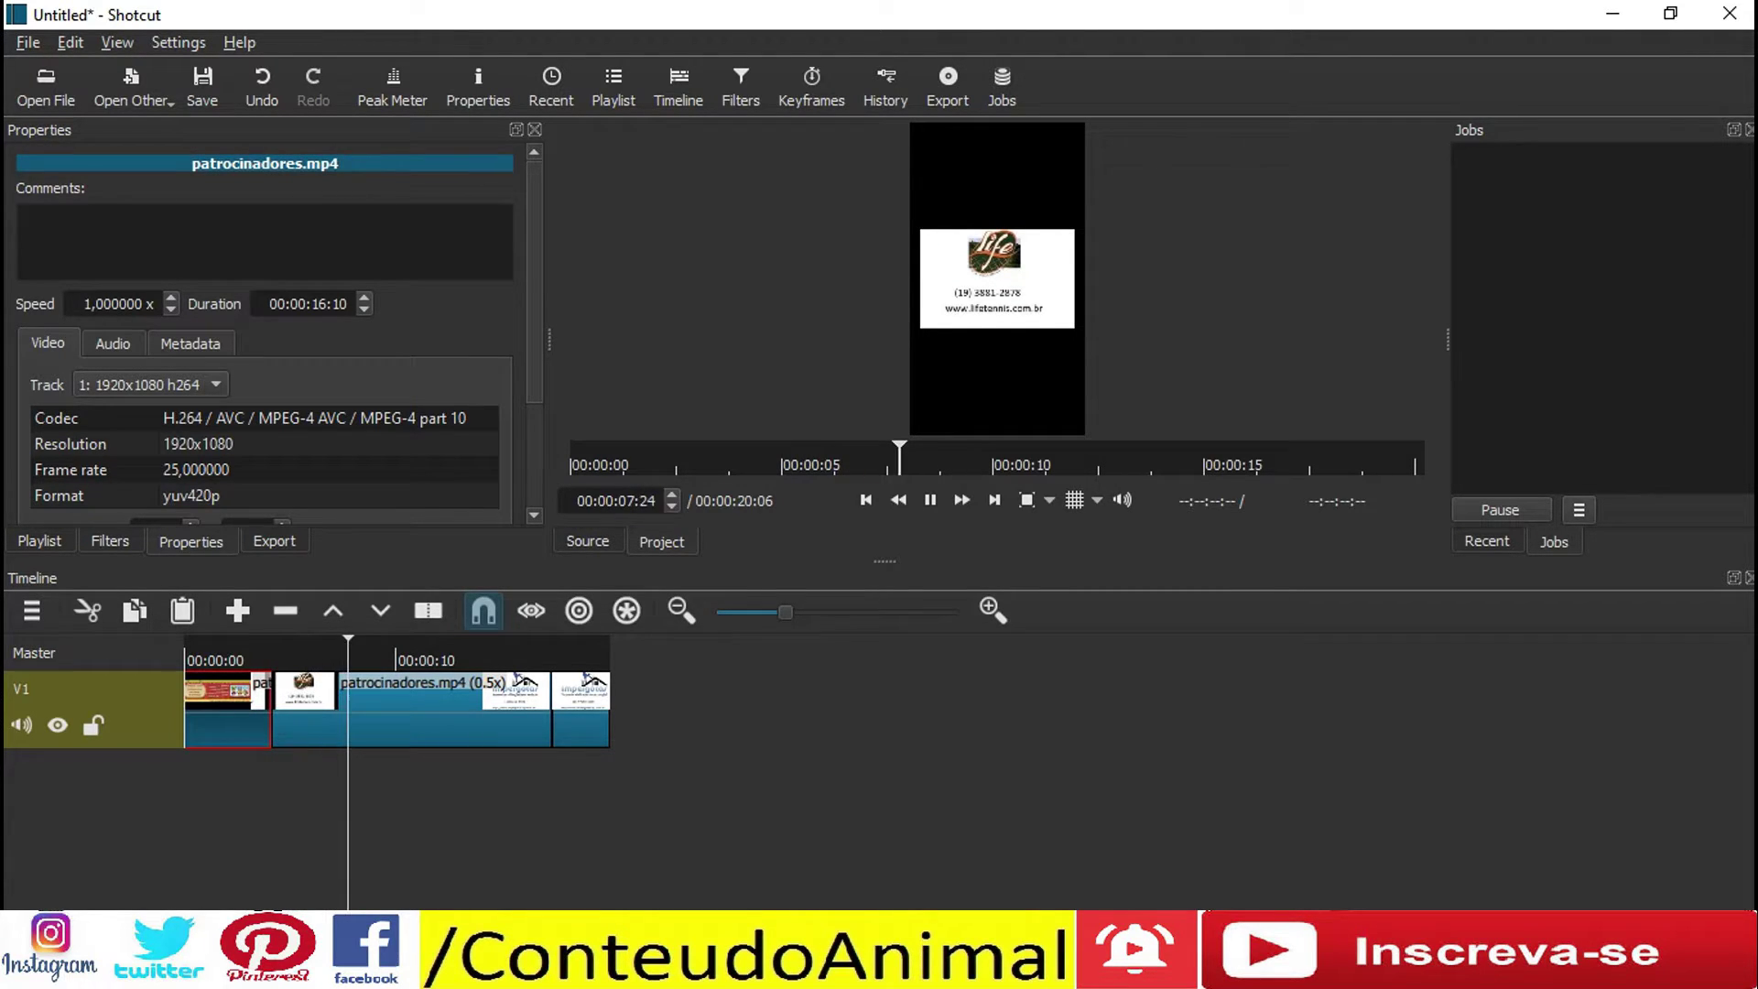
{"action": "left_click", "coordinate": [412, 724]}
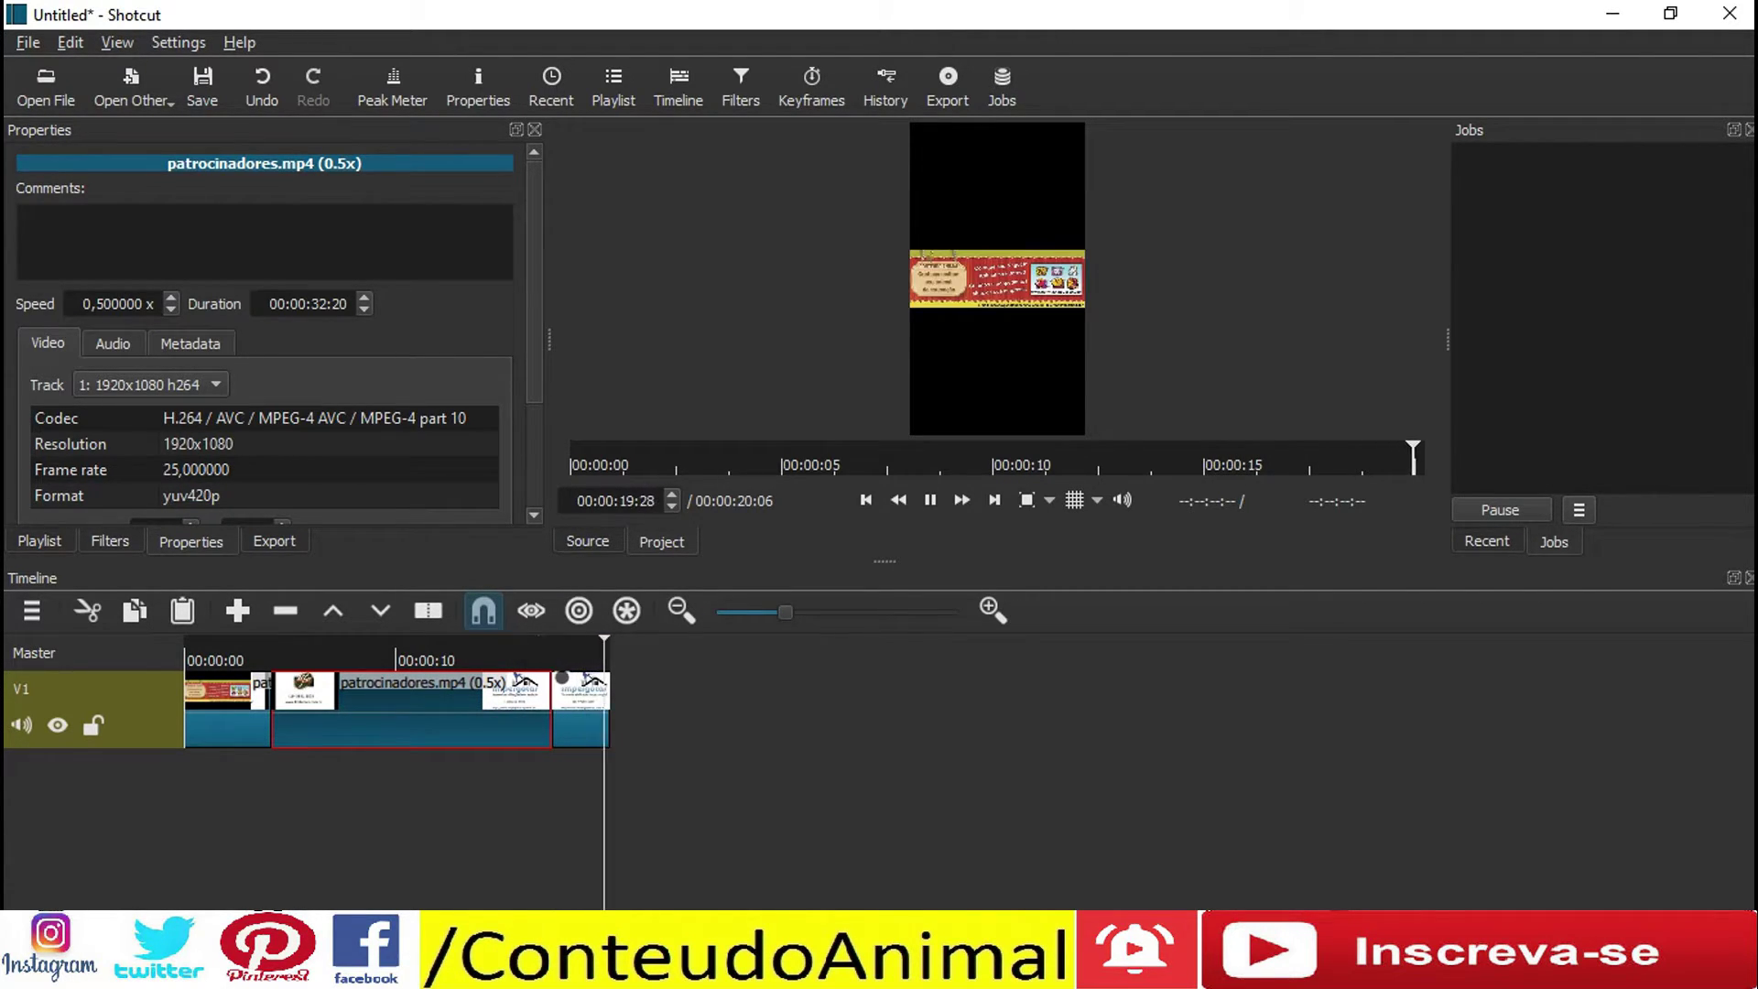
{"action": "left_click", "coordinate": [580, 728]}
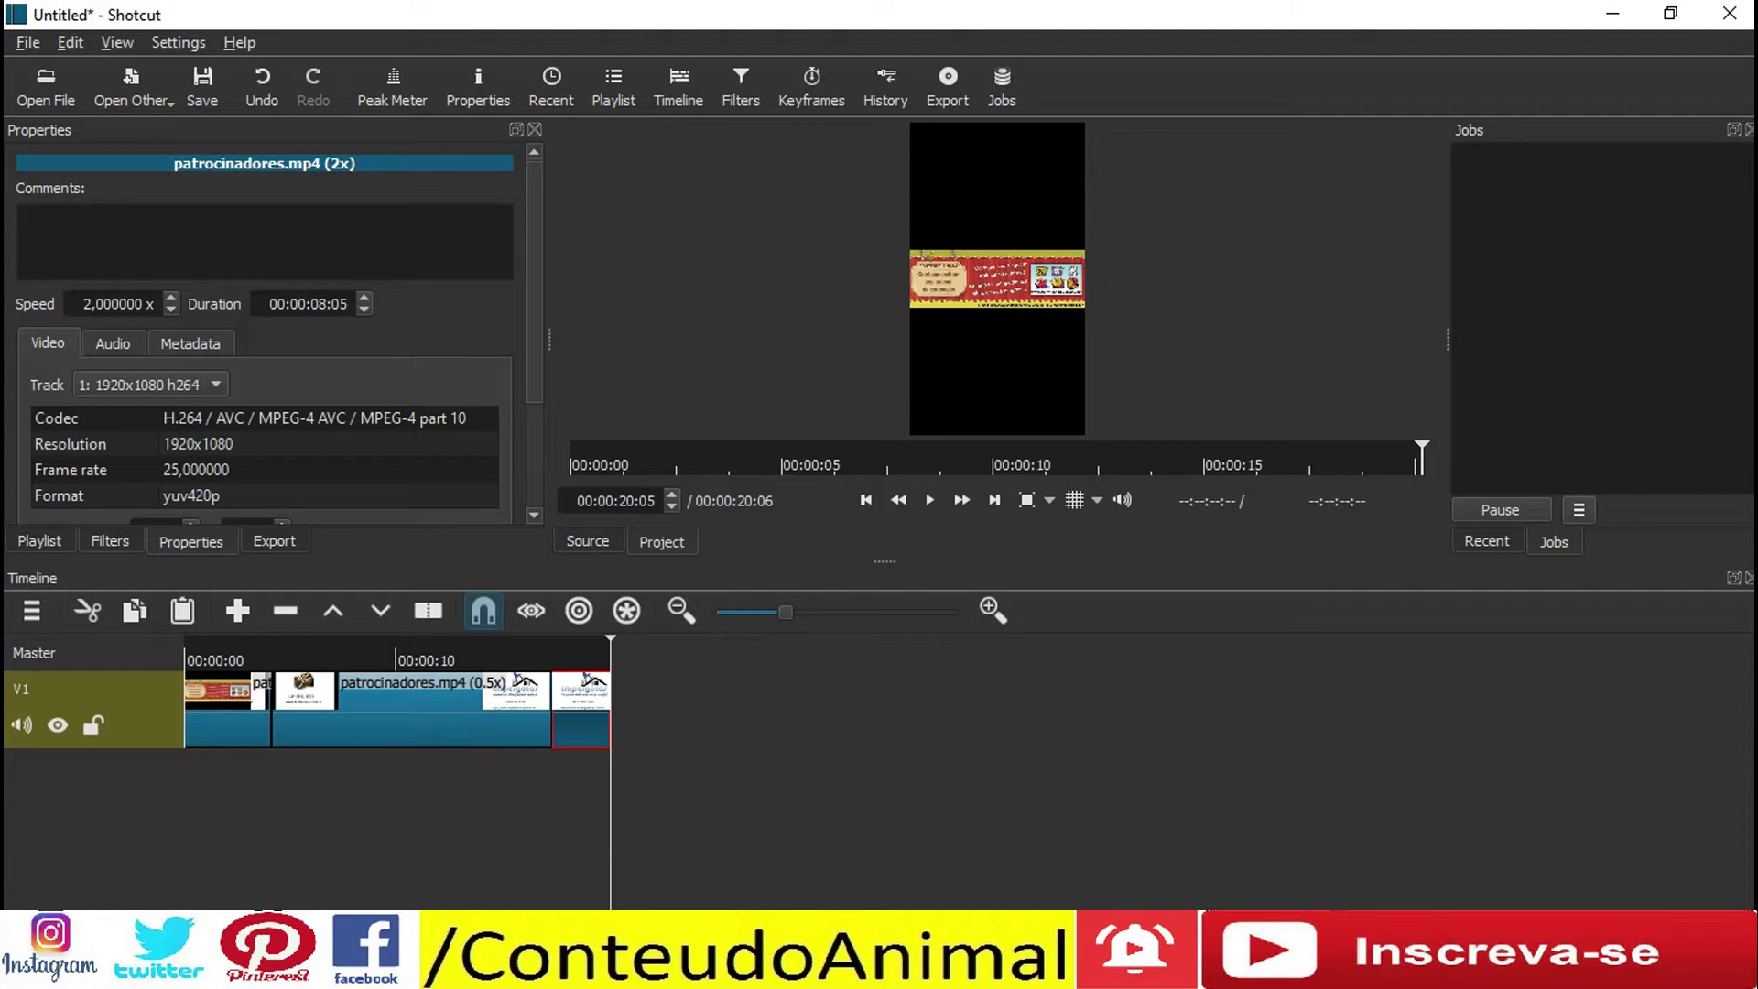
{"action": "left_click", "coordinate": [412, 723]}
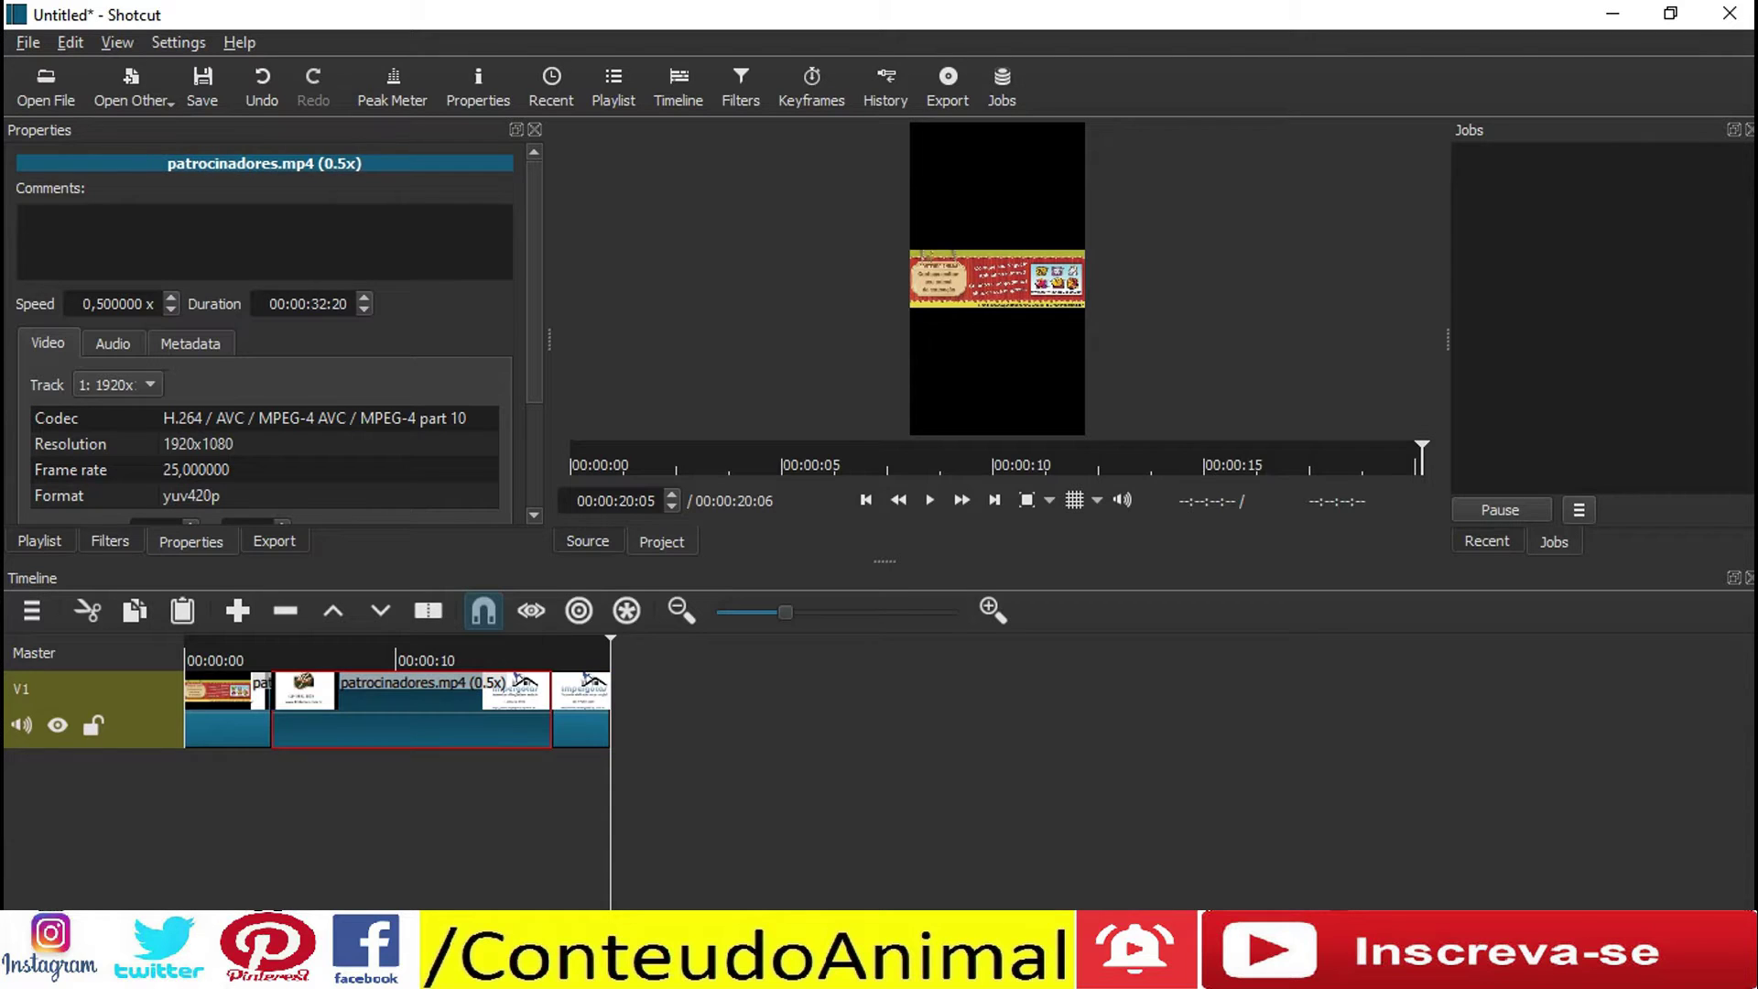